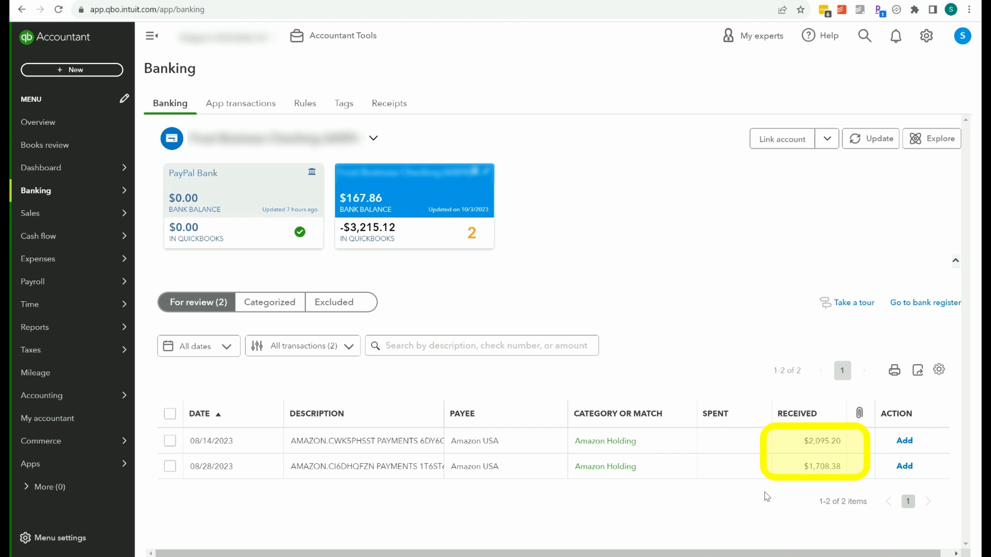
Add the two Amazon USA deposits dated 08/14/2023 and 08/28/2023 to the books under Amazon Holding.
{"action": "left_click", "coordinate": [906, 443]}
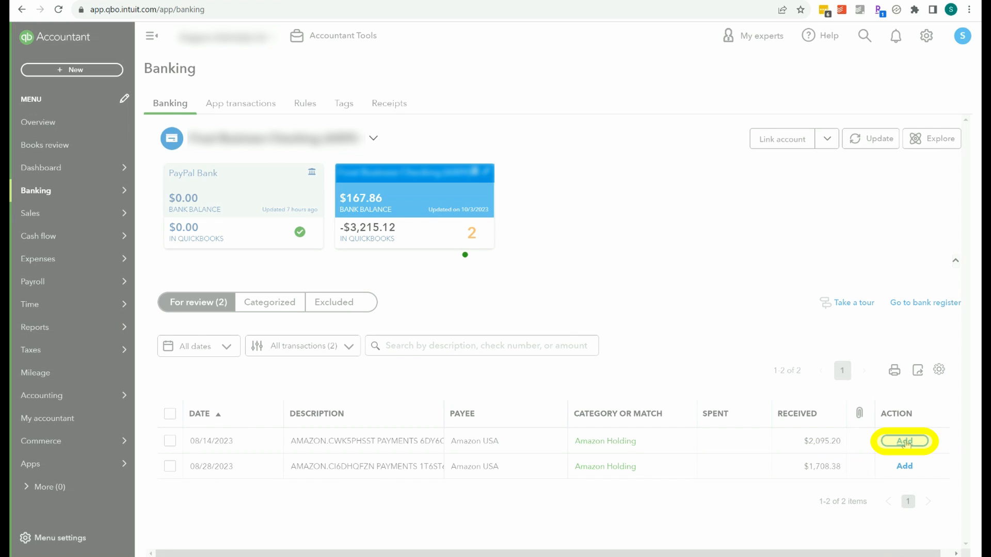
{"action": "left_click", "coordinate": [906, 443]}
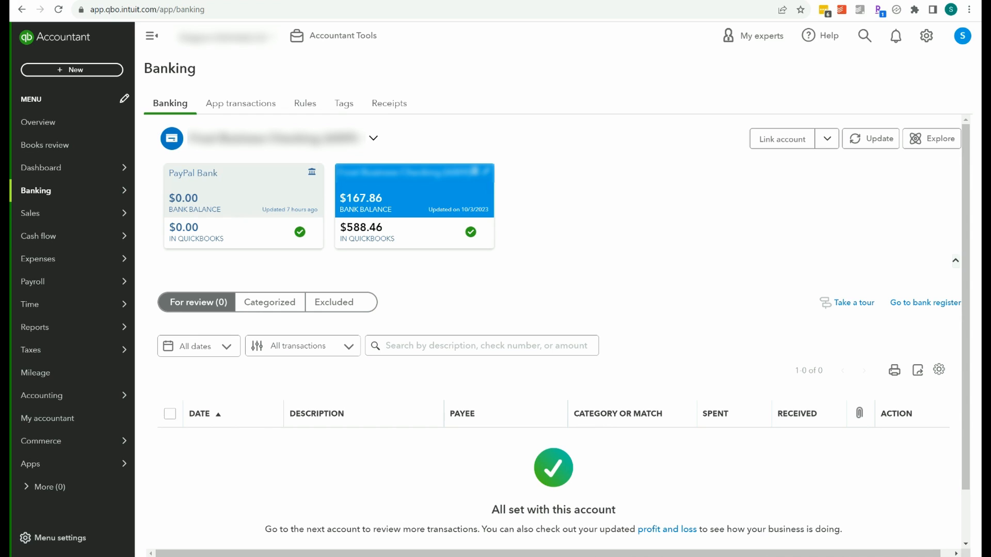
Switch to Amazon Seller Central and open the payments Reports Repository.
{"action": "key", "text": "alt+Tab"}
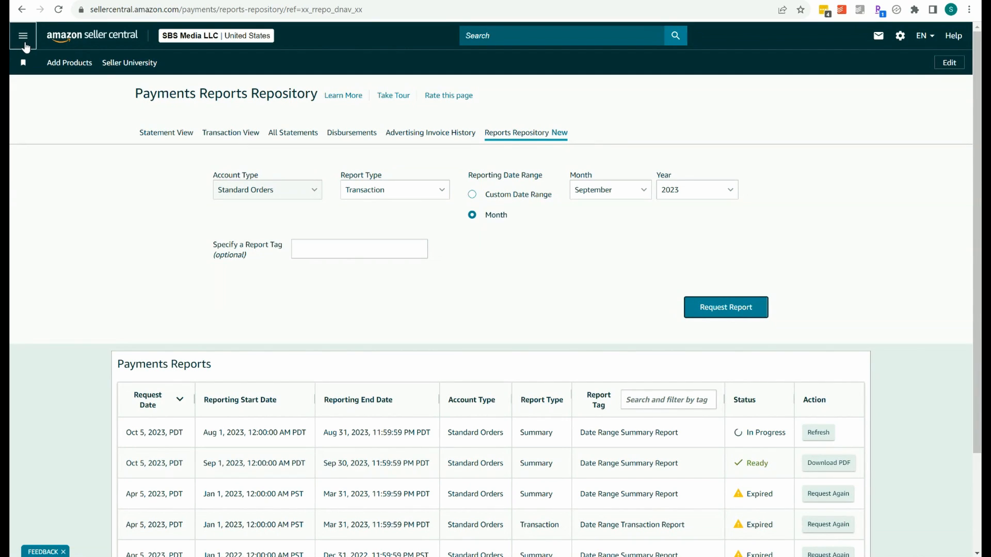
{"action": "left_click", "coordinate": [24, 43]}
{"action": "mouse_move", "coordinate": [129, 243]}
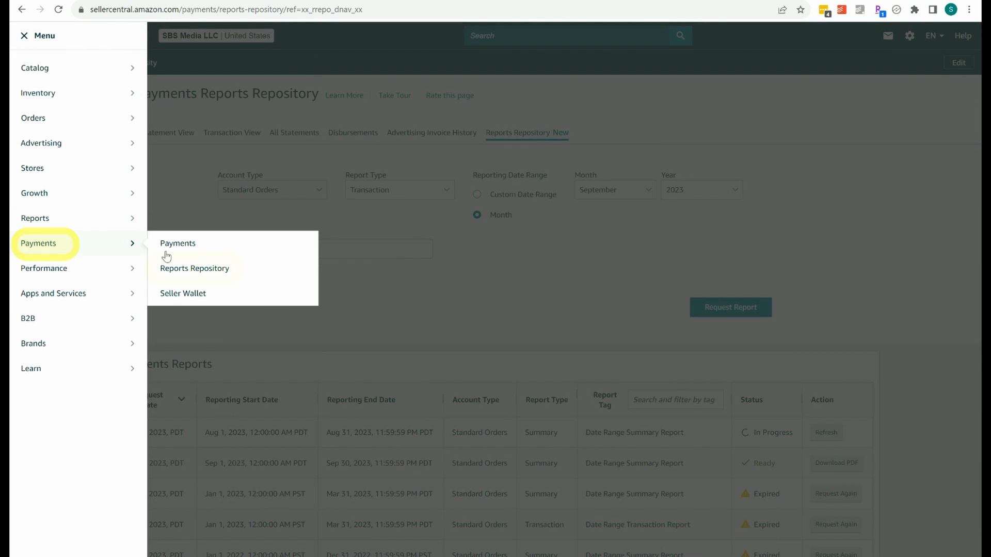
{"action": "left_click", "coordinate": [194, 273]}
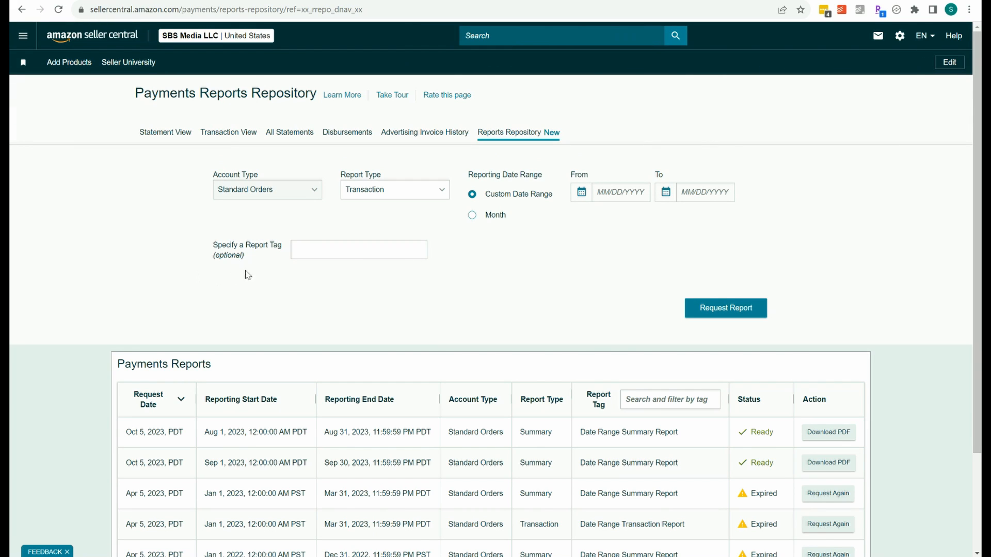
Request a monthly Summary report for August 2023 with Standard Orders and refresh its status.
{"action": "left_click", "coordinate": [443, 195]}
{"action": "left_click", "coordinate": [366, 210]}
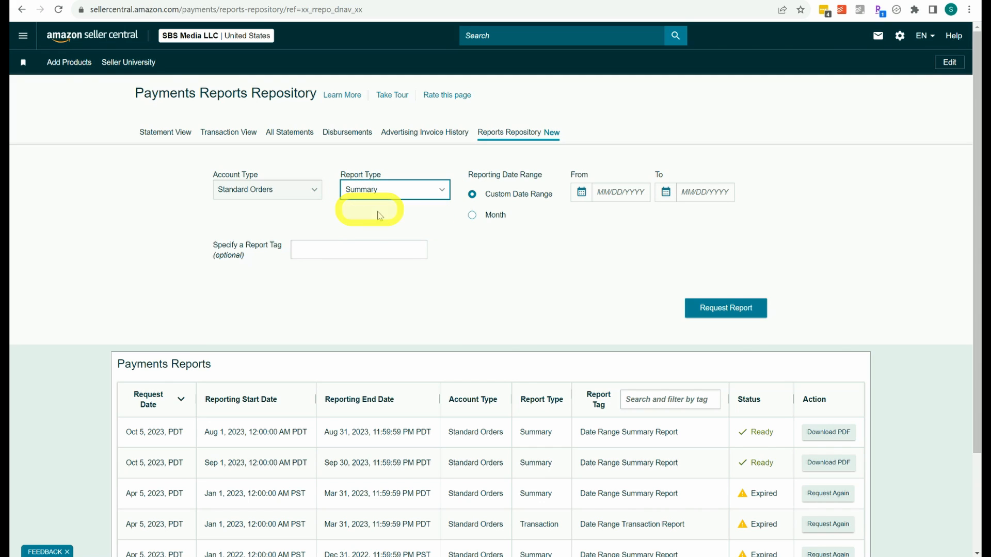
{"action": "left_click", "coordinate": [474, 218]}
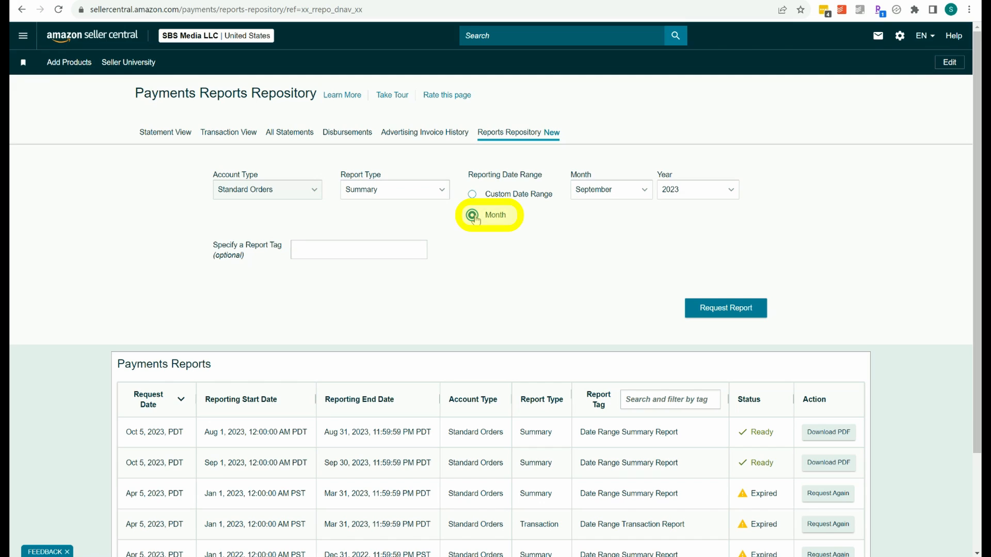
{"action": "left_click", "coordinate": [645, 199]}
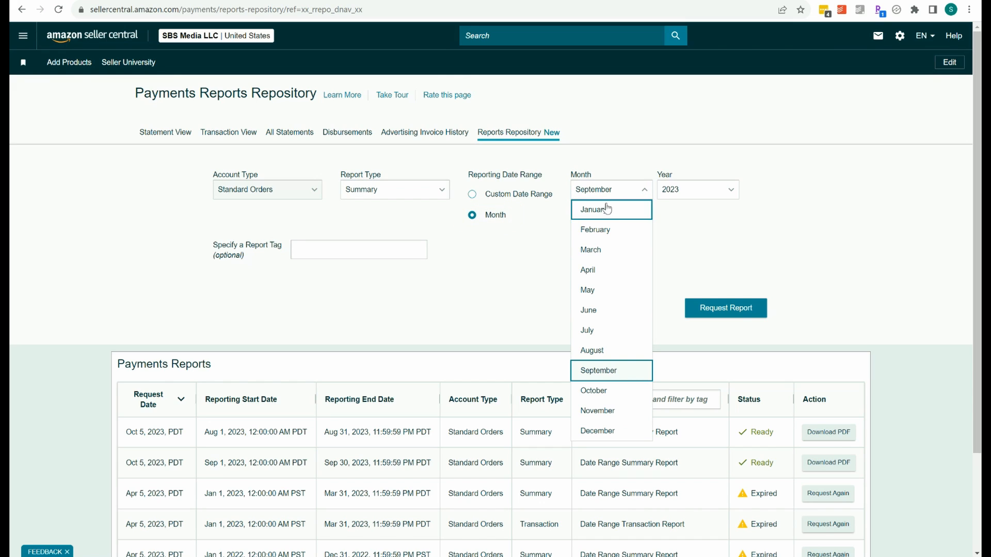
{"action": "left_click", "coordinate": [593, 352]}
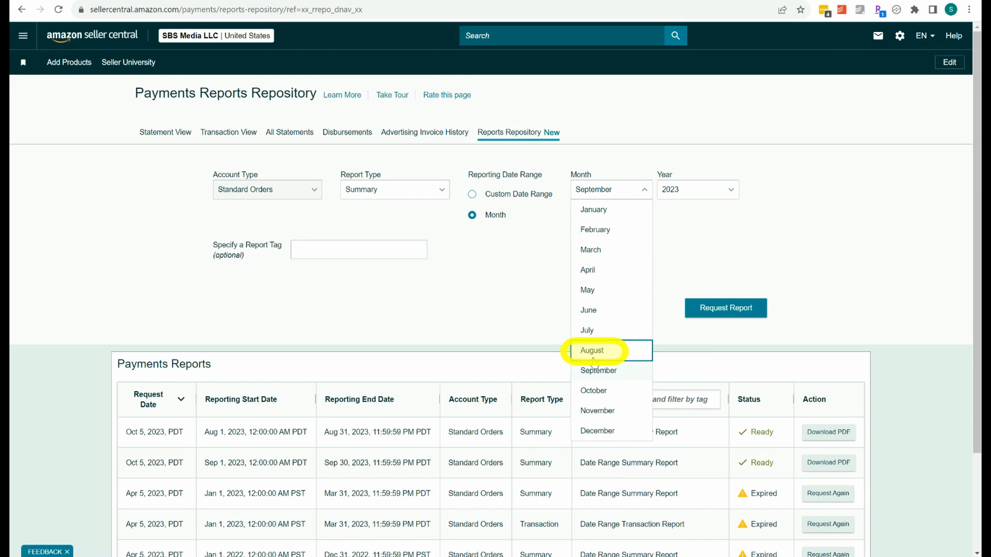
{"action": "left_click", "coordinate": [711, 312]}
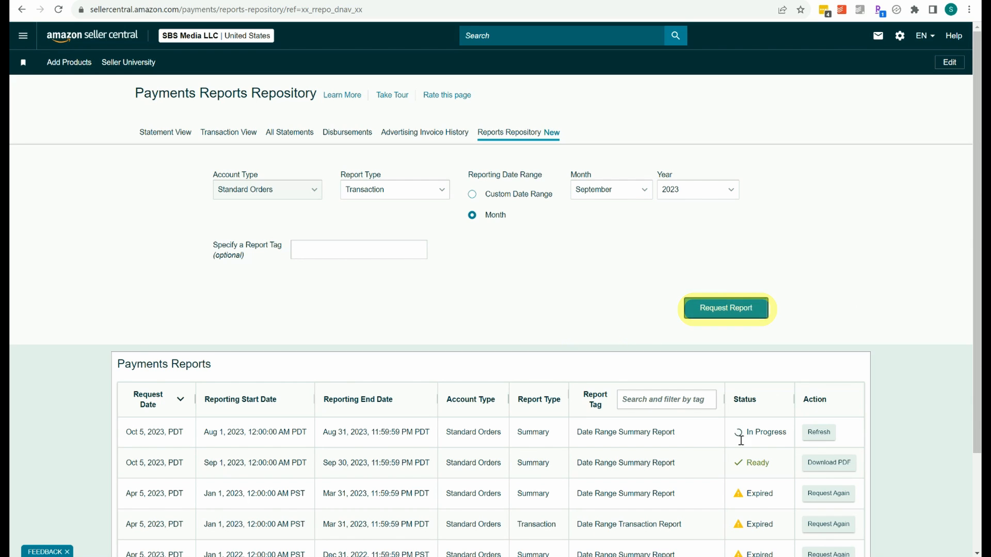
{"action": "left_click", "coordinate": [818, 432]}
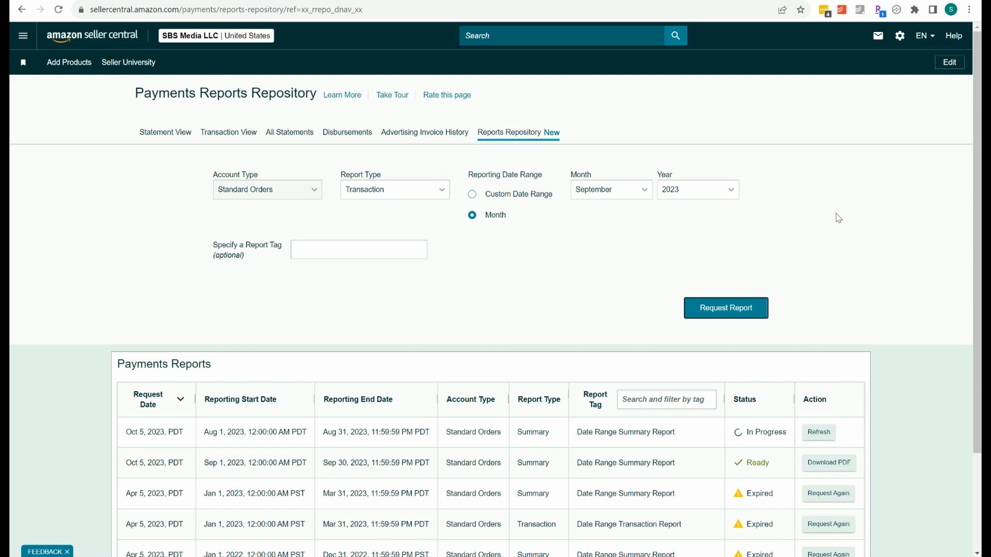
Switch to the Google Drive window showing Amazon summary 8-2023.png and enlarge it to examine the August totals.
{"action": "left_click", "coordinate": [362, 1]}
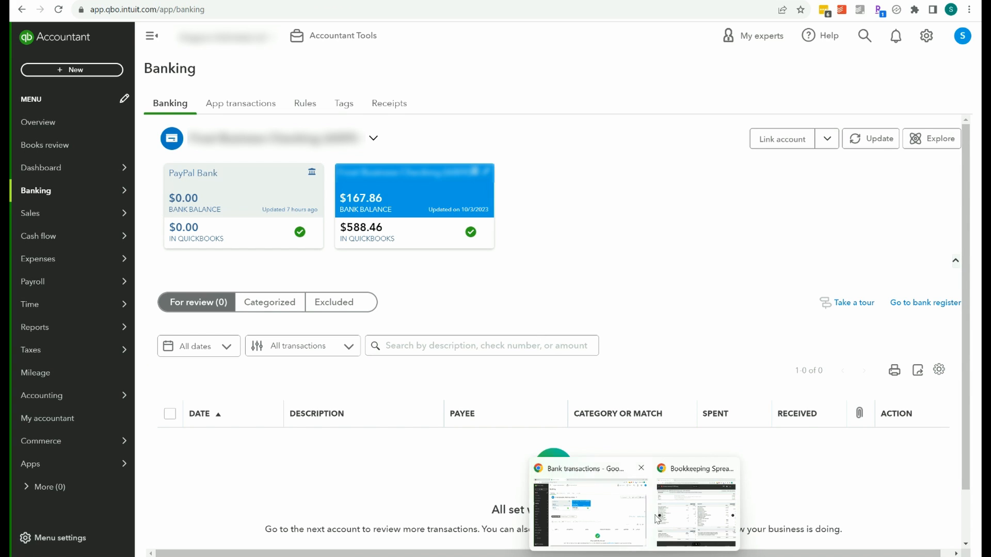
{"action": "left_click", "coordinate": [680, 477]}
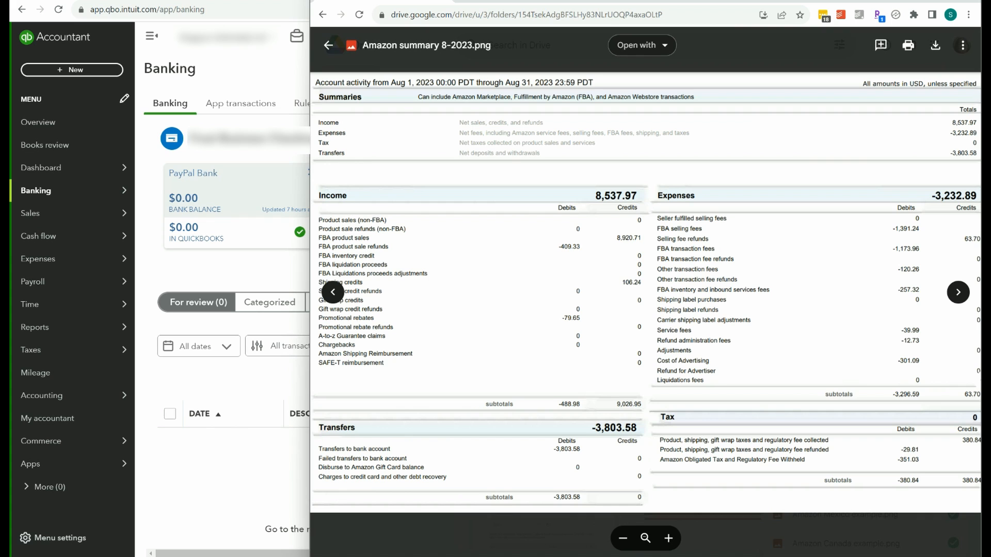
{"action": "left_click", "coordinate": [945, 1]}
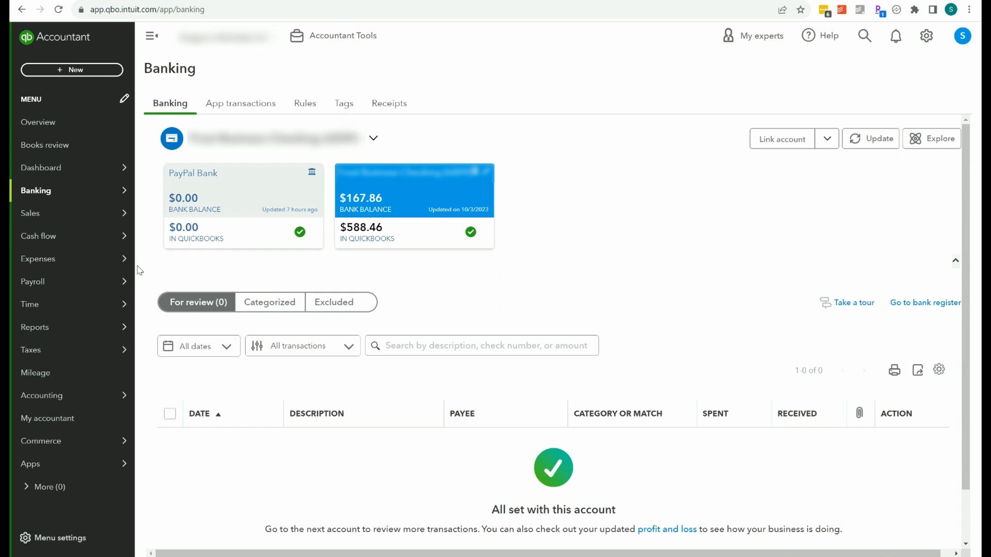
Switch to QuickBooks and open the chart of accounts to examine the Amazon Income sub-accounts.
{"action": "mouse_move", "coordinate": [89, 394]}
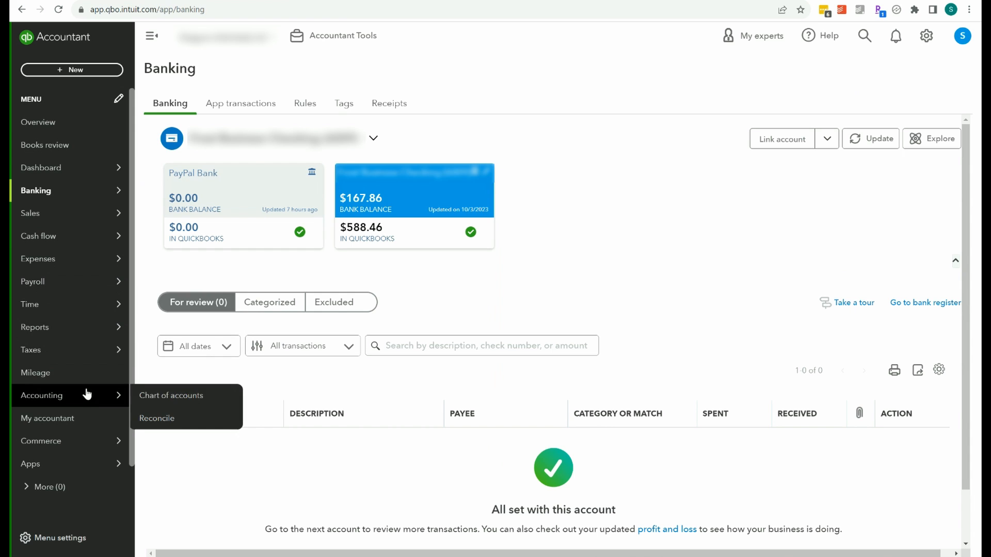
{"action": "left_click", "coordinate": [155, 398]}
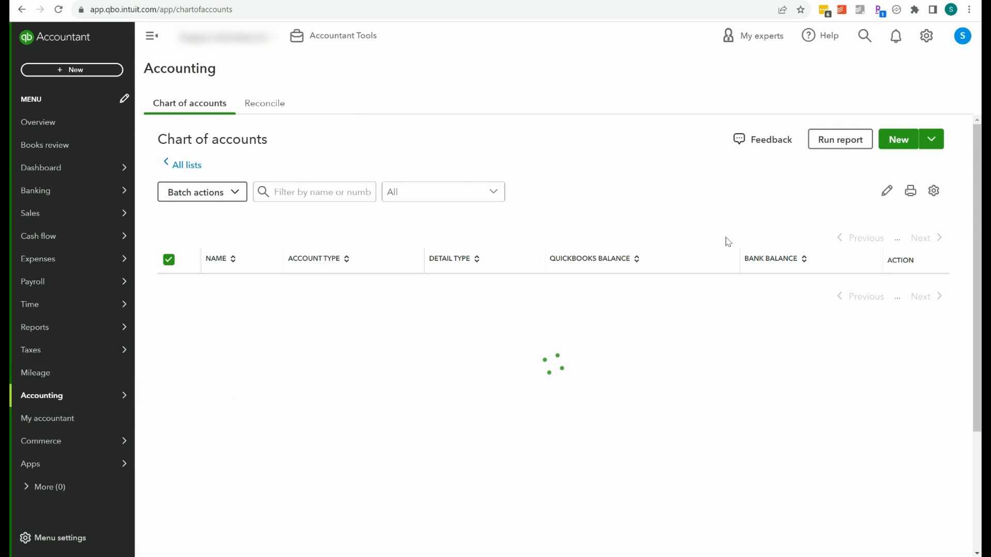
{"action": "left_click_drag", "start_coordinate": [978, 148], "coordinate": [981, 305]}
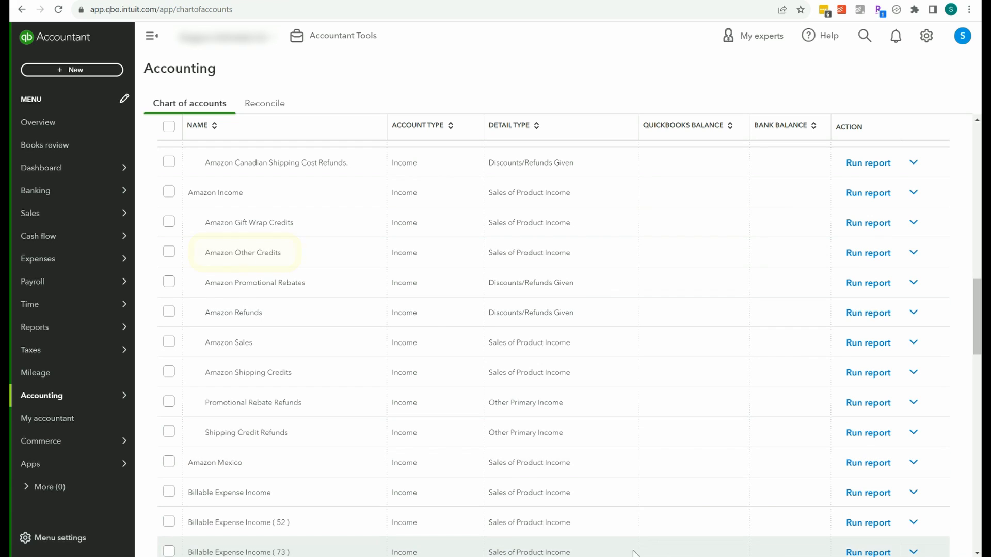
Switch to the Google Drive window to compare the August Amazon summary's income and expense lines with the accounts.
{"action": "mouse_move", "coordinate": [633, 555]}
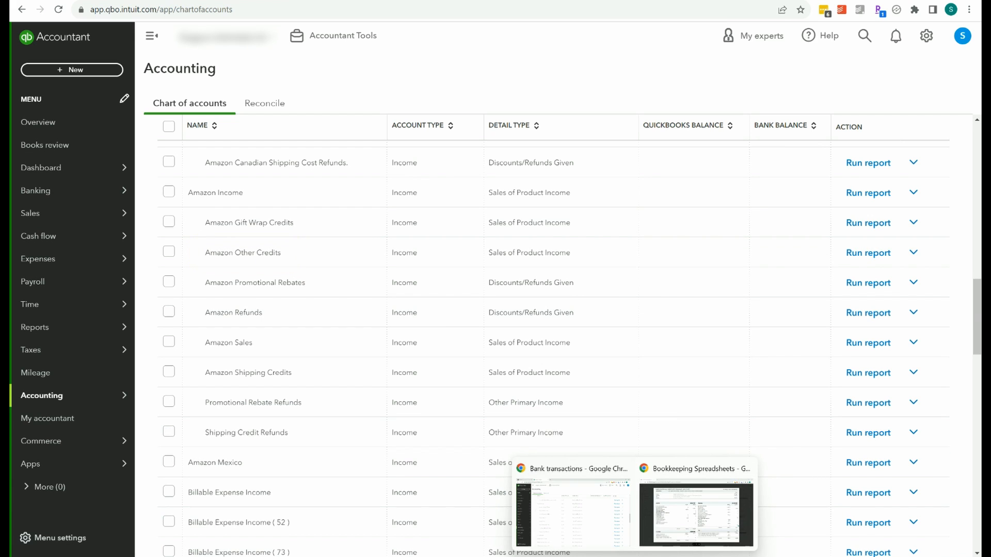
{"action": "left_click", "coordinate": [682, 480]}
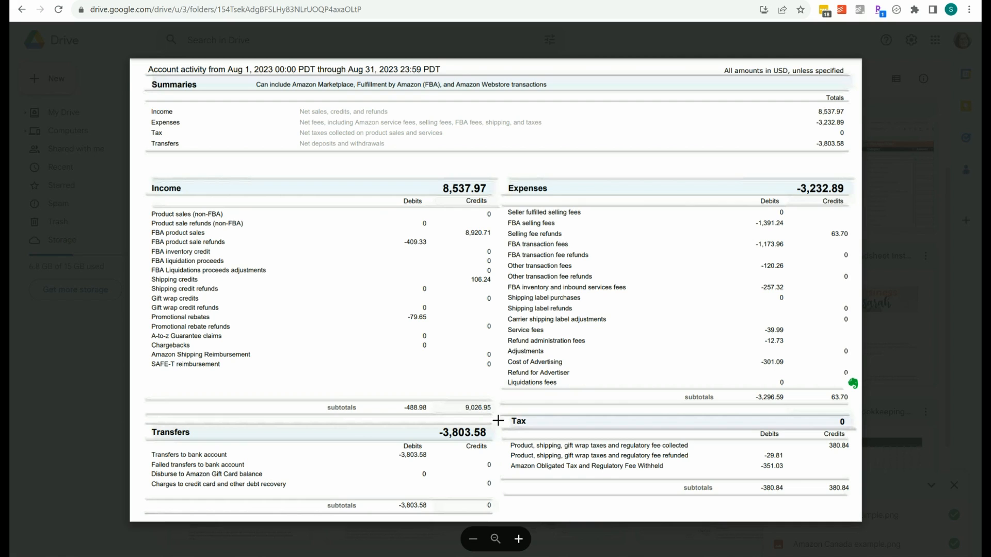
Switch to QuickBooks, start a new journal entry and date it 08/31/2023.
{"action": "mouse_move", "coordinate": [623, 555]}
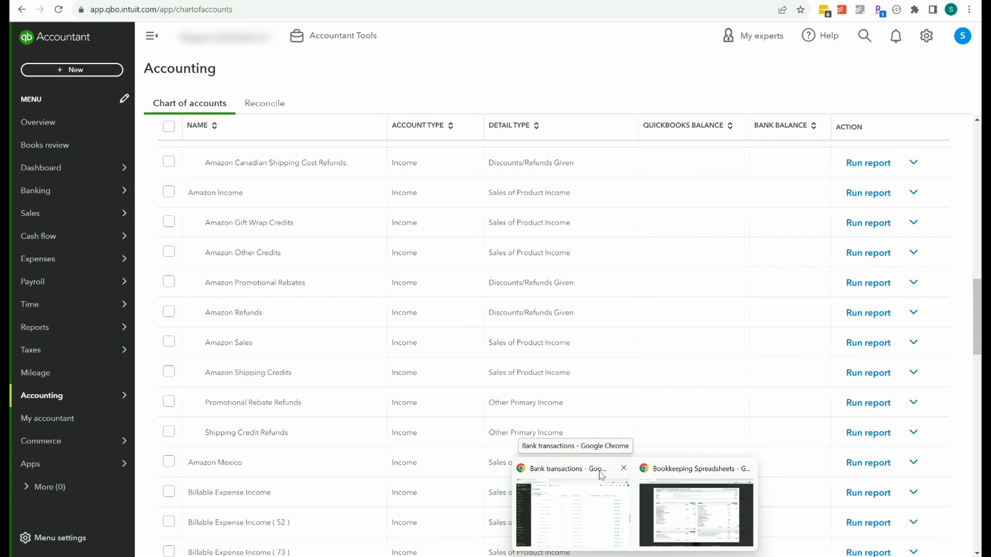
{"action": "left_click", "coordinate": [602, 476]}
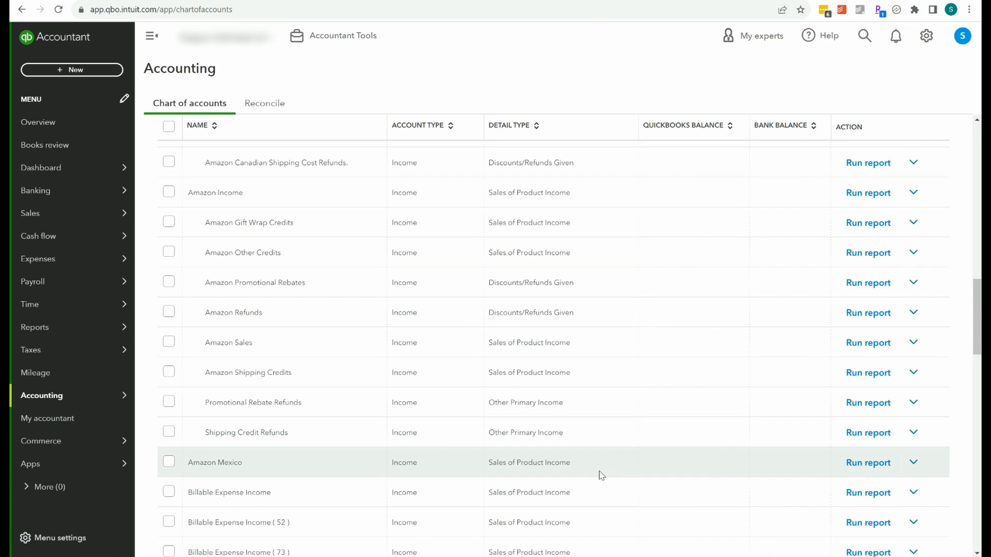
{"action": "left_click", "coordinate": [90, 75]}
{"action": "left_click", "coordinate": [346, 174]}
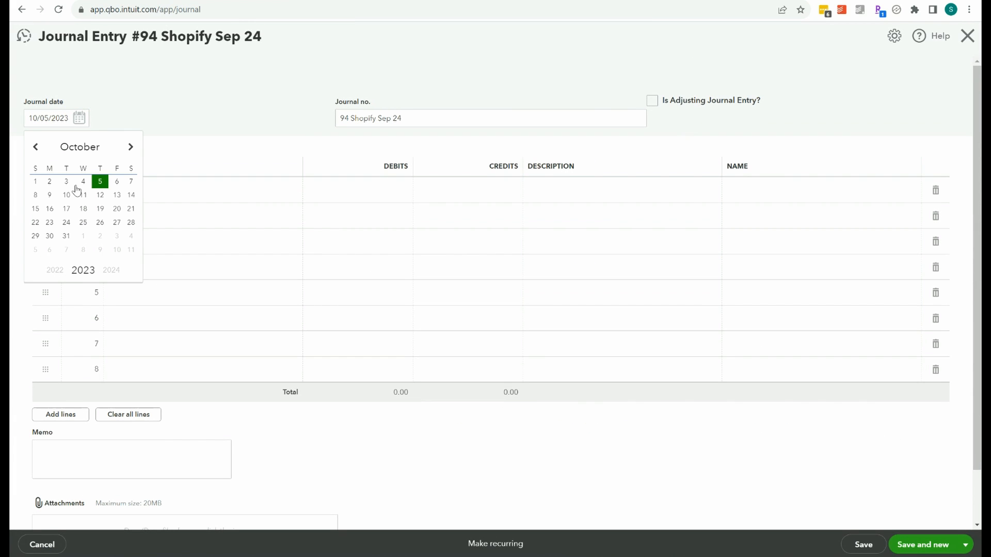
{"action": "left_click", "coordinate": [39, 150]}
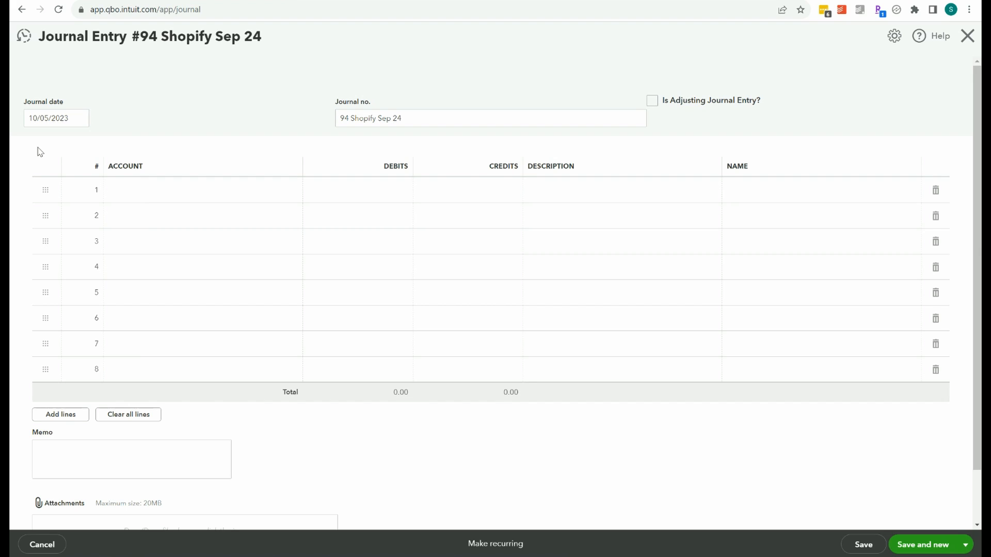
{"action": "left_click", "coordinate": [81, 123]}
{"action": "left_click", "coordinate": [64, 119]}
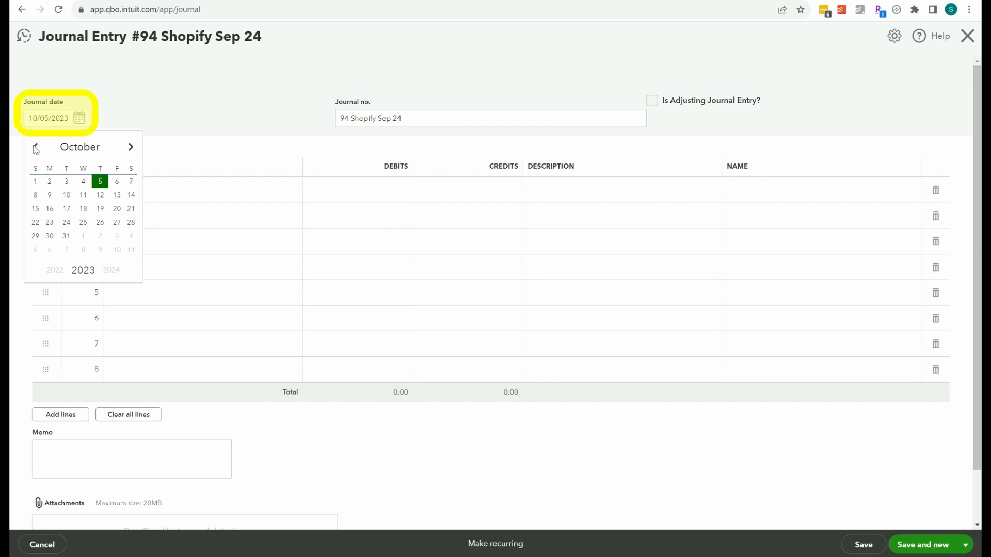
{"action": "type", "text": "8/3"}
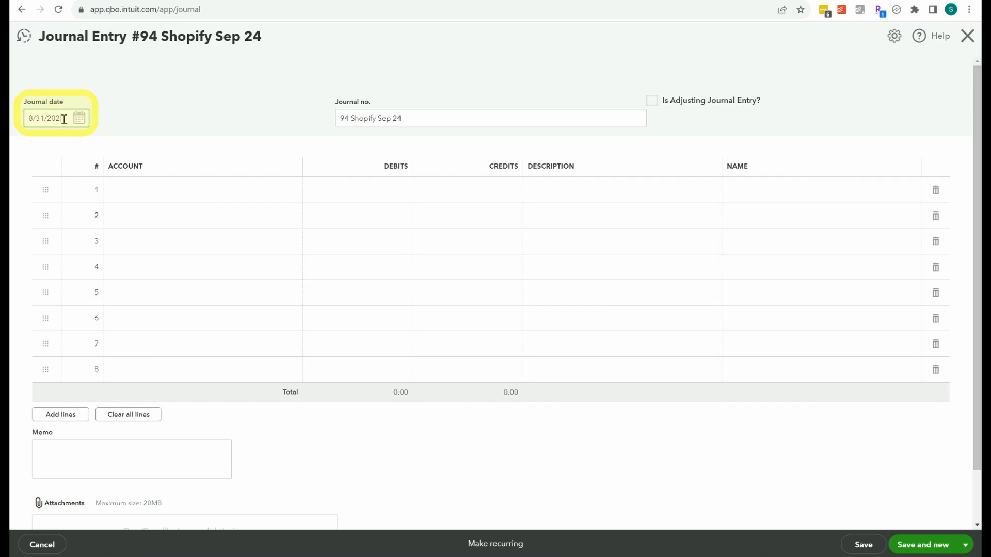
Clear the prefilled journal number, leaving the field empty.
{"action": "left_click", "coordinate": [398, 122]}
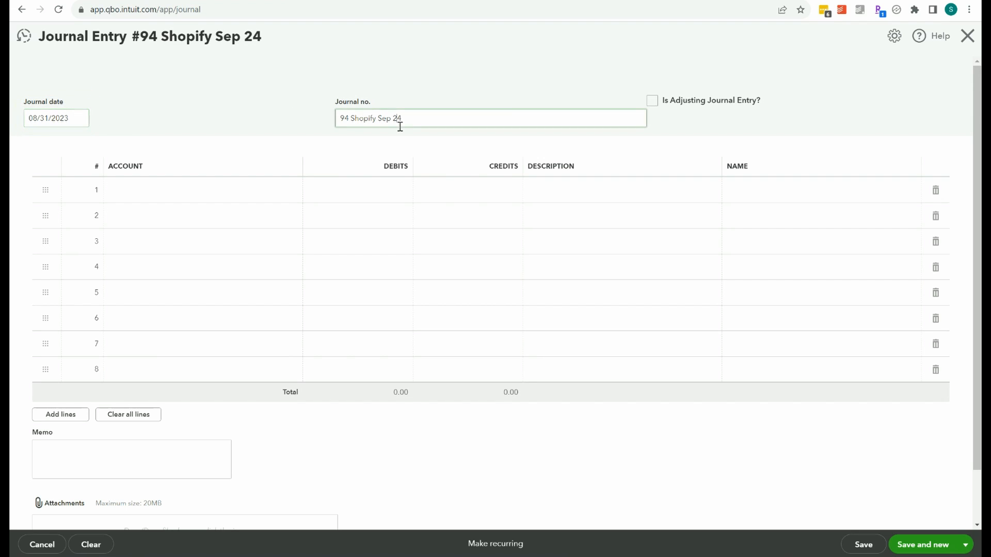
{"action": "left_click_drag", "start_coordinate": [414, 121], "coordinate": [324, 122]}
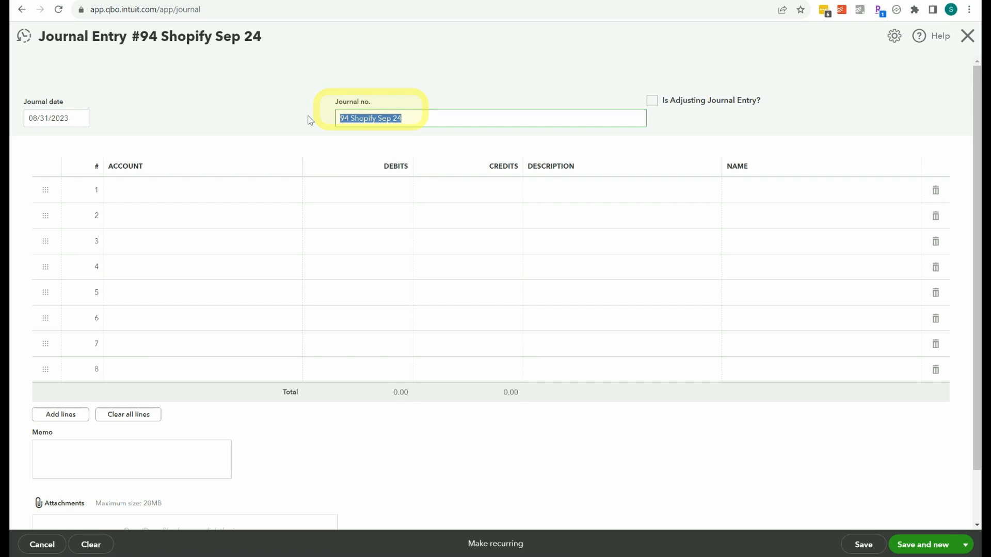
{"action": "key", "text": "BackSpace"}
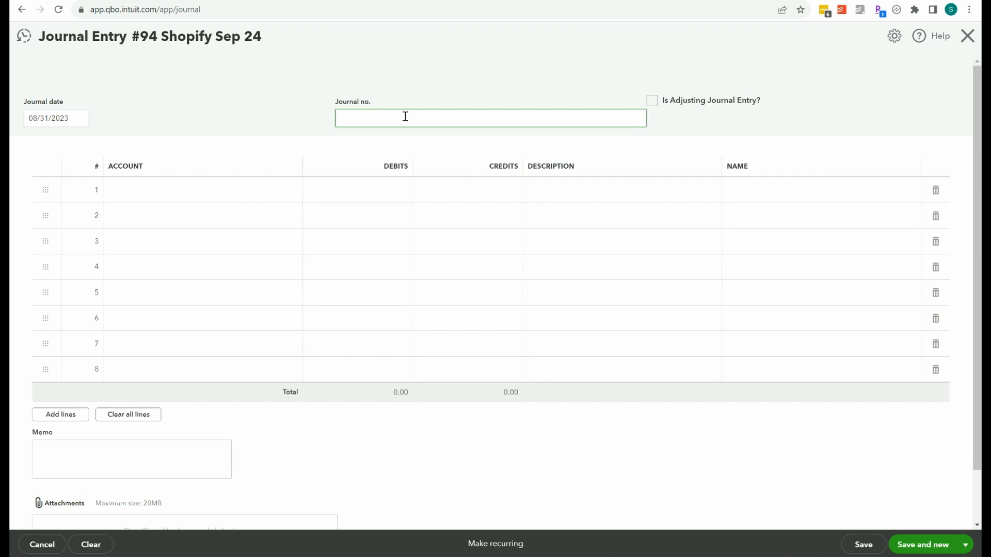
{"action": "key", "text": "Tab"}
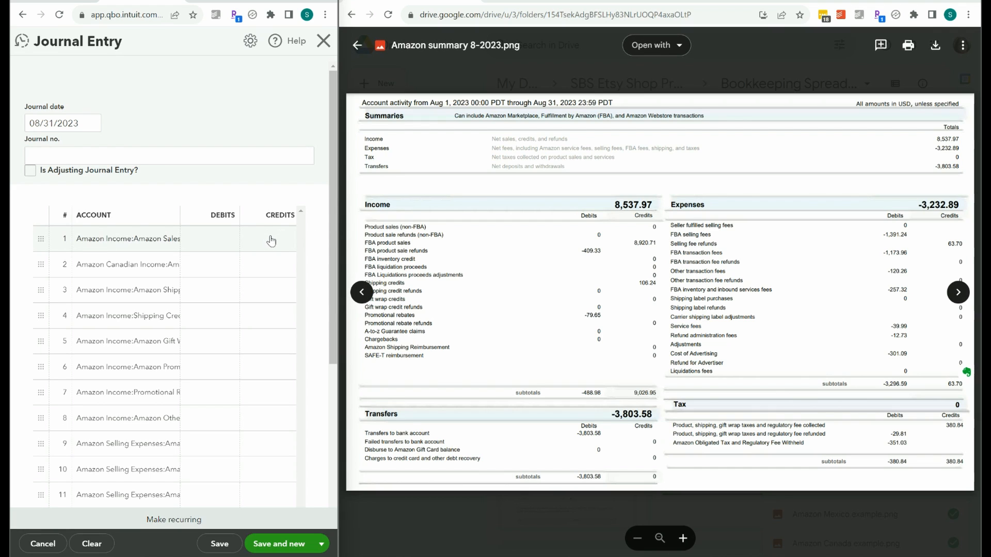
Enter a credit of 8920.71 for Amazon Sales on line 1 and a debit of 409.33 on line 2.
{"action": "left_click", "coordinate": [271, 241]}
{"action": "type", "text": "89"}
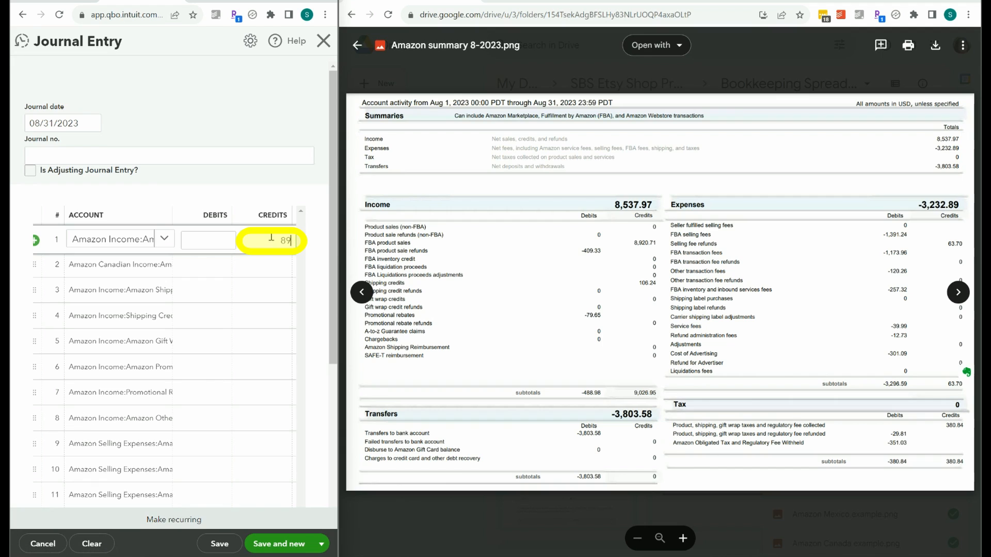
{"action": "type", "text": "20.71"}
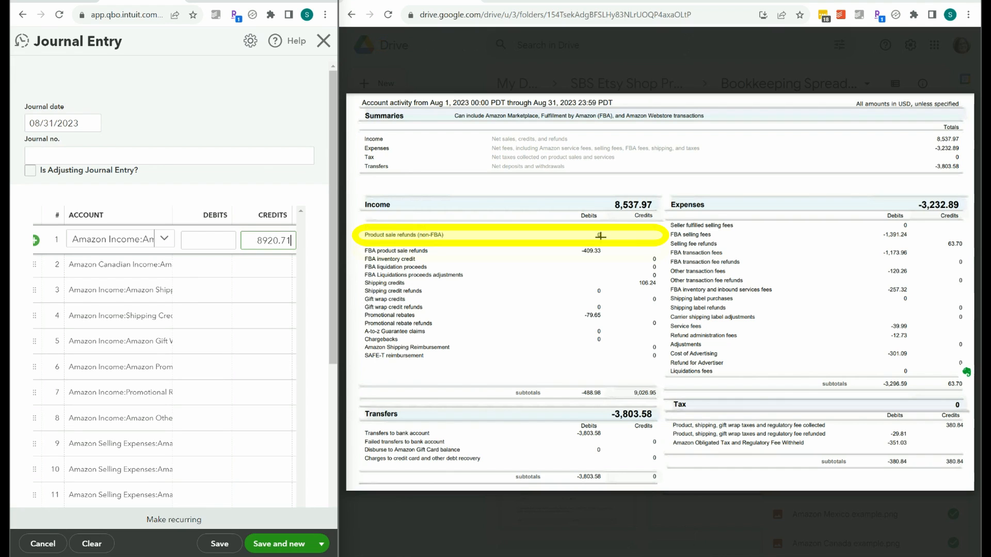
{"action": "left_click", "coordinate": [200, 267]}
{"action": "type", "text": "409"}
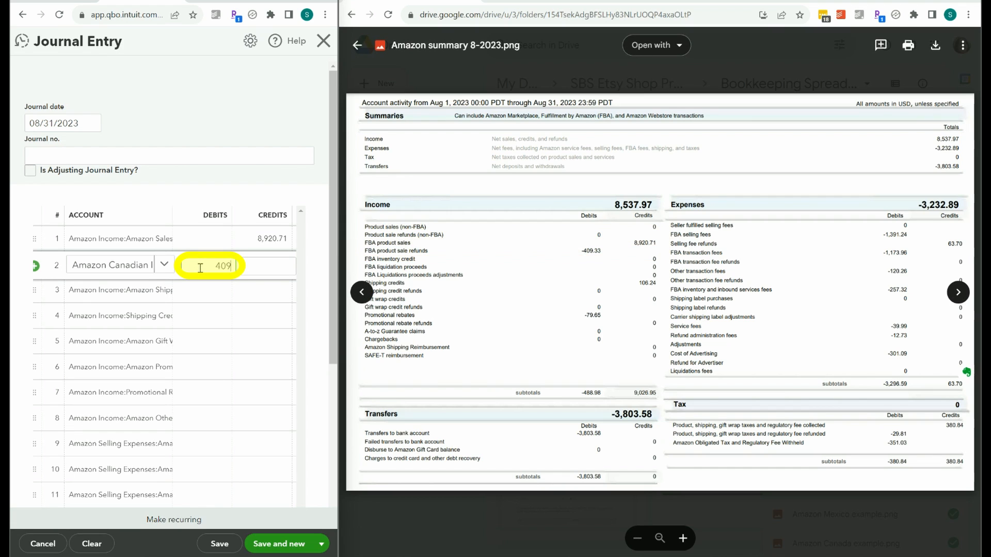
{"action": "type", "text": ".33"}
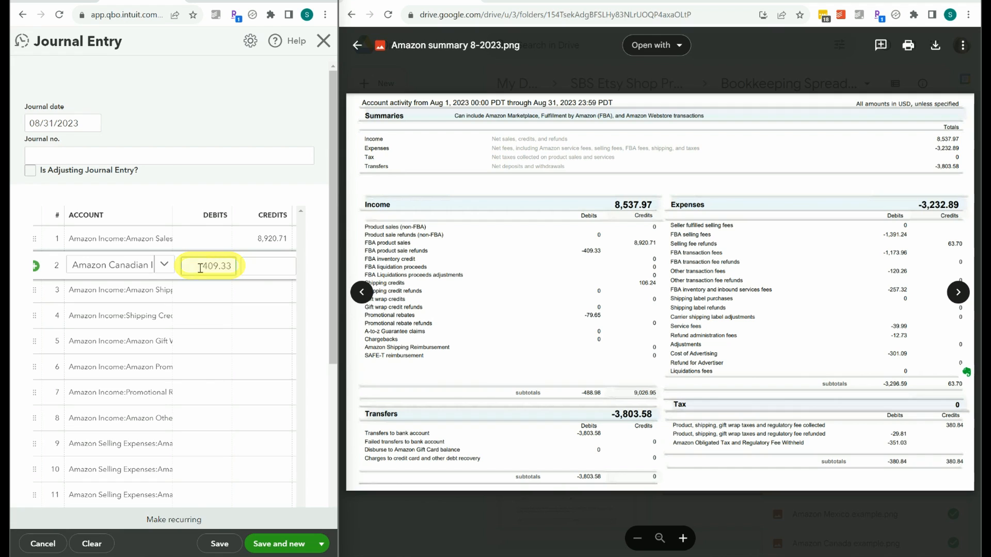
Enter a credit of 106.24 for Amazon Shipping Credits on line 3.
{"action": "left_click", "coordinate": [222, 293]}
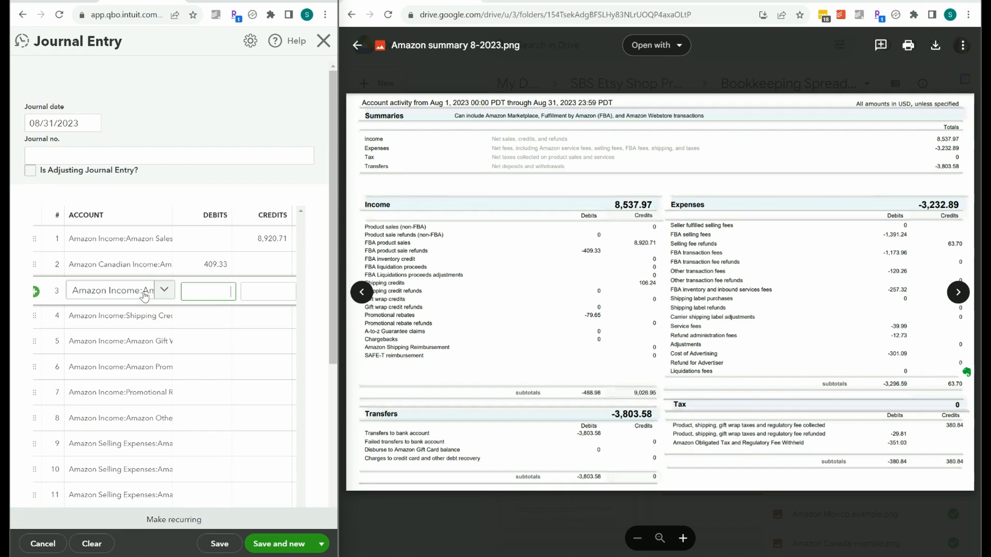
{"action": "left_click", "coordinate": [145, 295]}
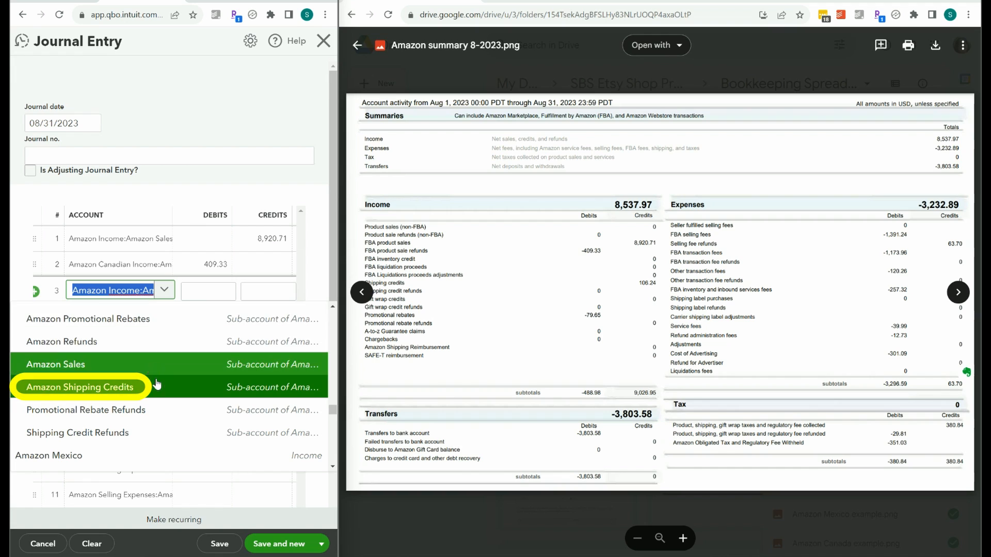
{"action": "left_click", "coordinate": [273, 290]}
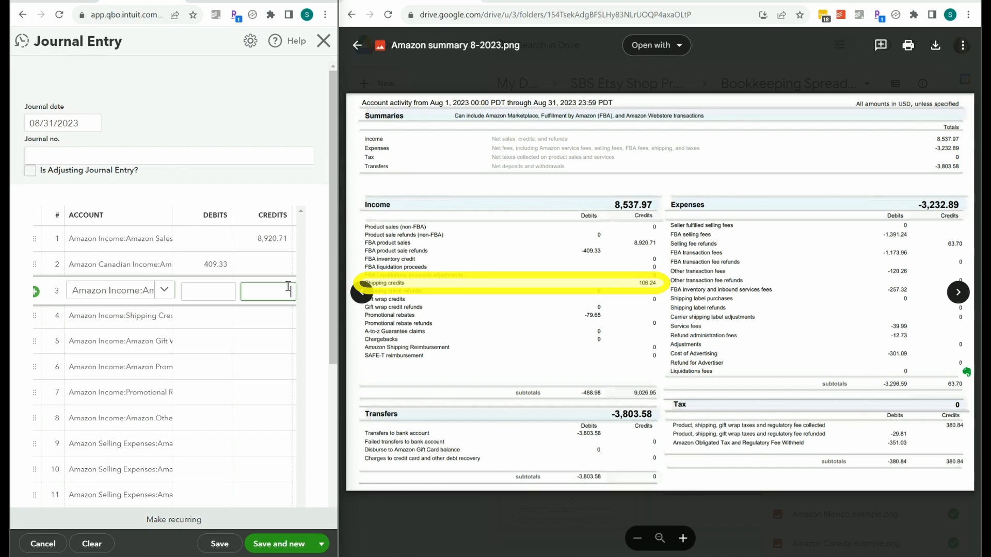
{"action": "type", "text": "106.24"}
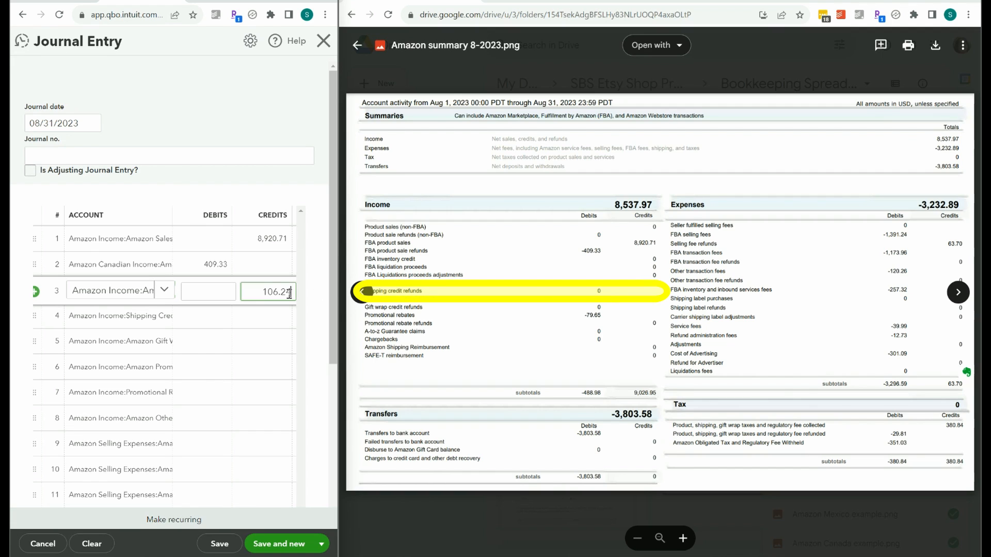
Enter a debit of 0 for Shipping Credit Refunds on line 4 and a credit of 0 for Amazon Gift Wrap Credits on line 5.
{"action": "left_click", "coordinate": [214, 322]}
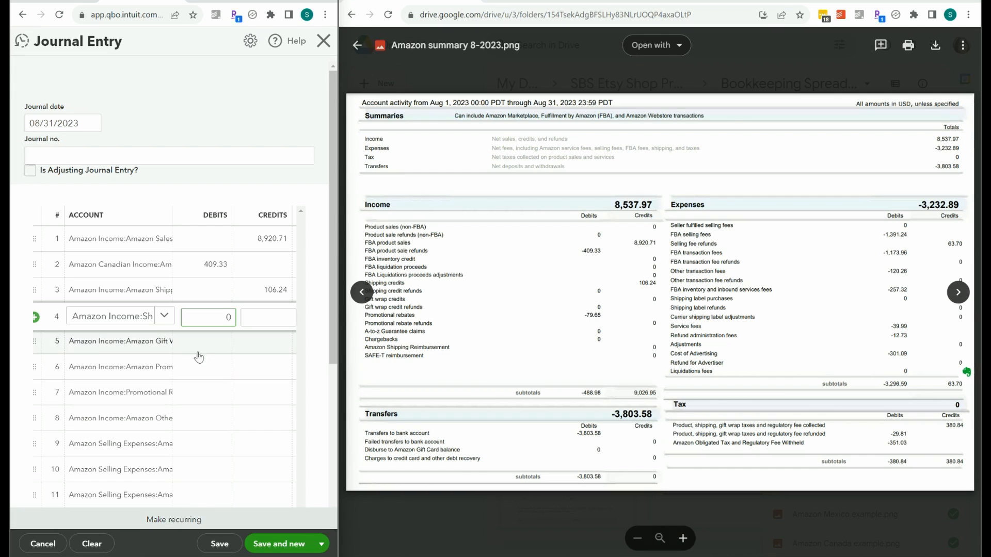
{"action": "left_click", "coordinate": [135, 346]}
{"action": "left_click", "coordinate": [135, 346]}
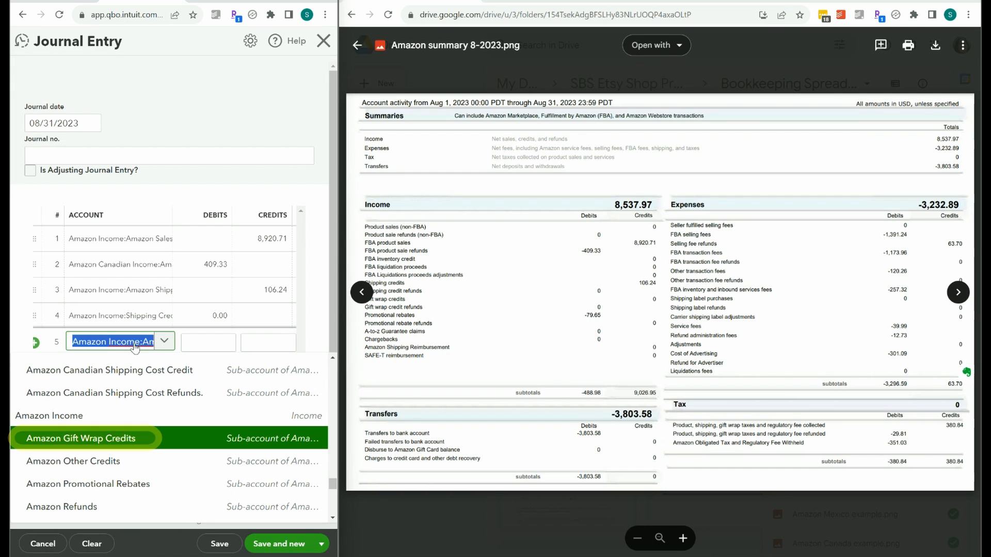
{"action": "left_click", "coordinate": [273, 343]}
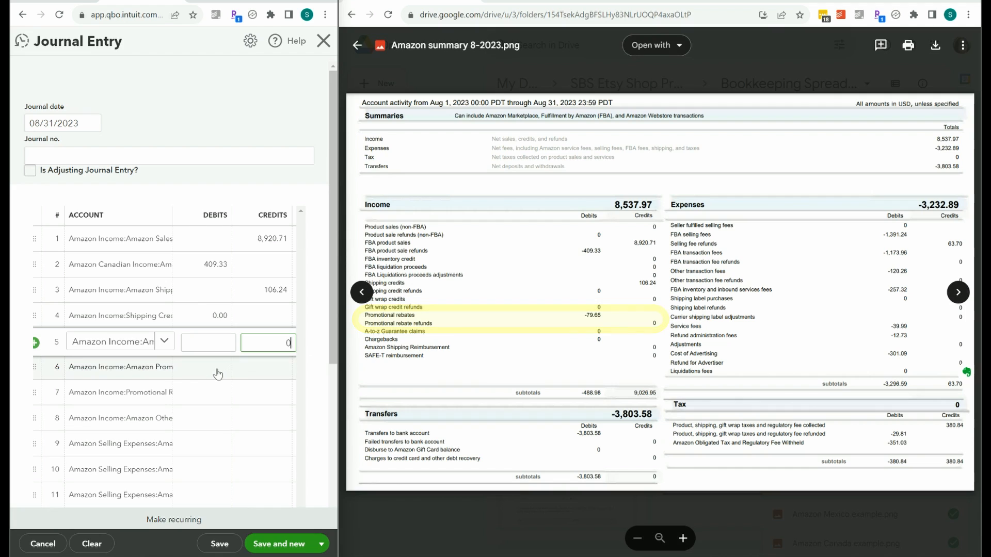
Enter a debit of 79.65 for Amazon Promotional Rebates on line 6.
{"action": "left_click", "coordinate": [141, 375]}
{"action": "left_click", "coordinate": [134, 372]}
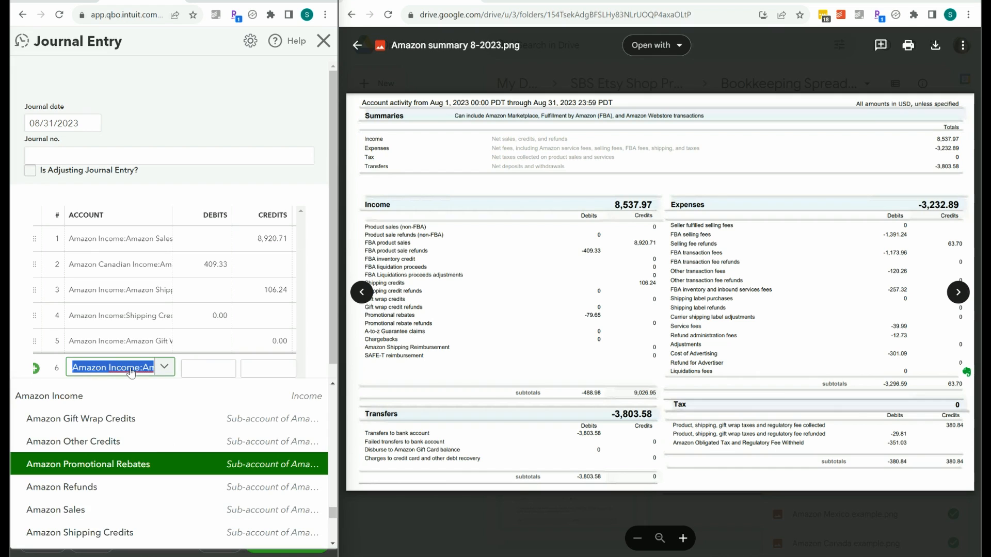
{"action": "left_click", "coordinate": [211, 367]}
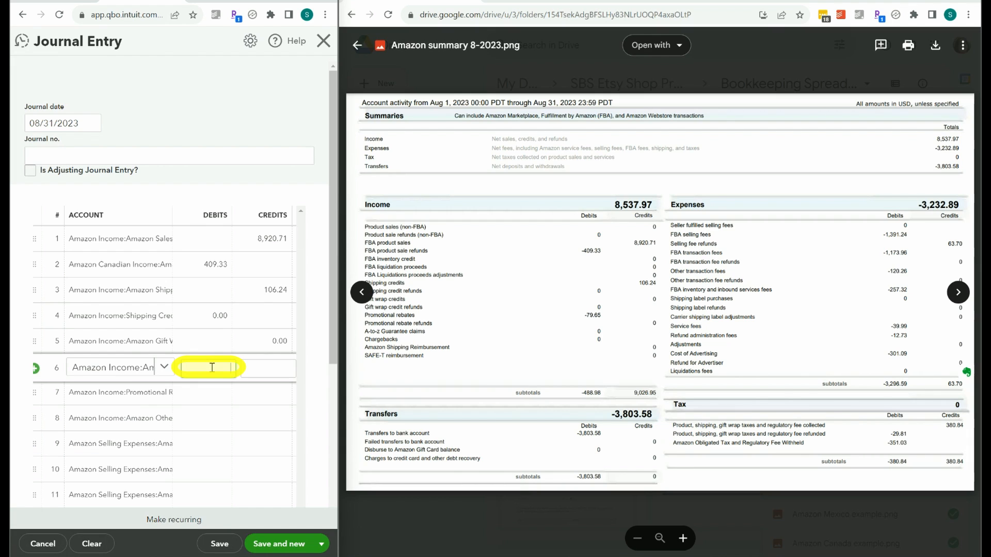
{"action": "type", "text": "79.65"}
Enter a credit of 0 for Promotional Rebate Refunds on line 7 and for Amazon Other Credits on line 8.
{"action": "left_click", "coordinate": [264, 395]}
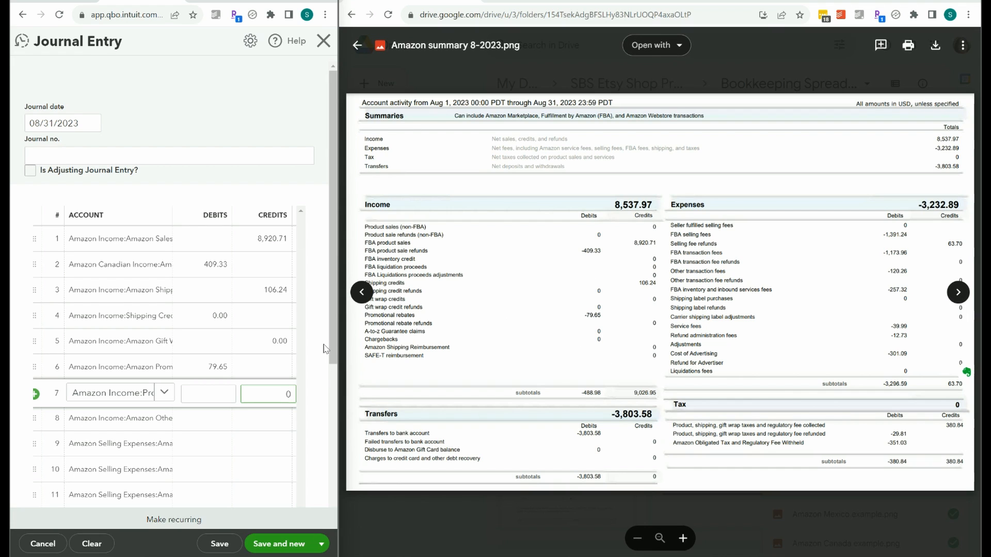
{"action": "left_click_drag", "start_coordinate": [334, 322], "coordinate": [335, 385]}
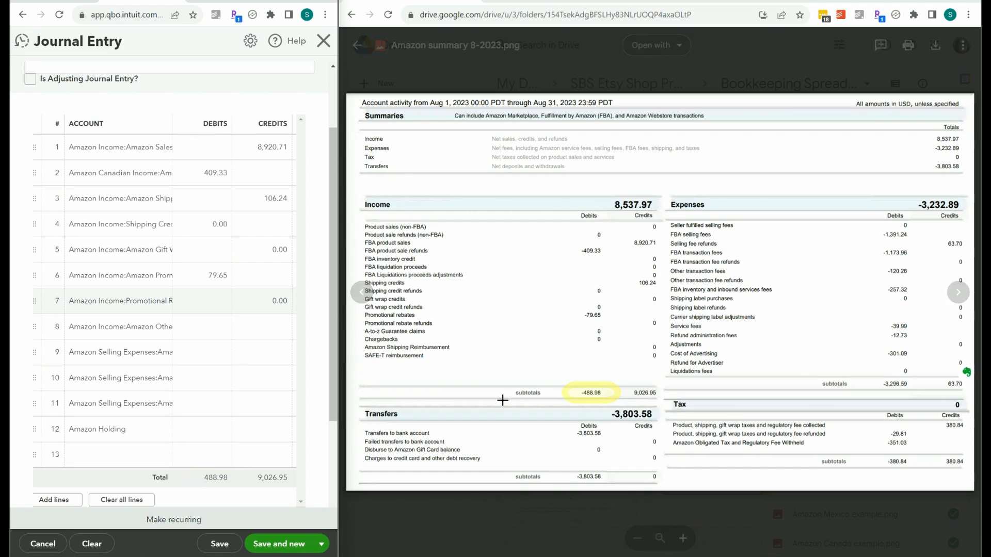
{"action": "left_click", "coordinate": [139, 333]}
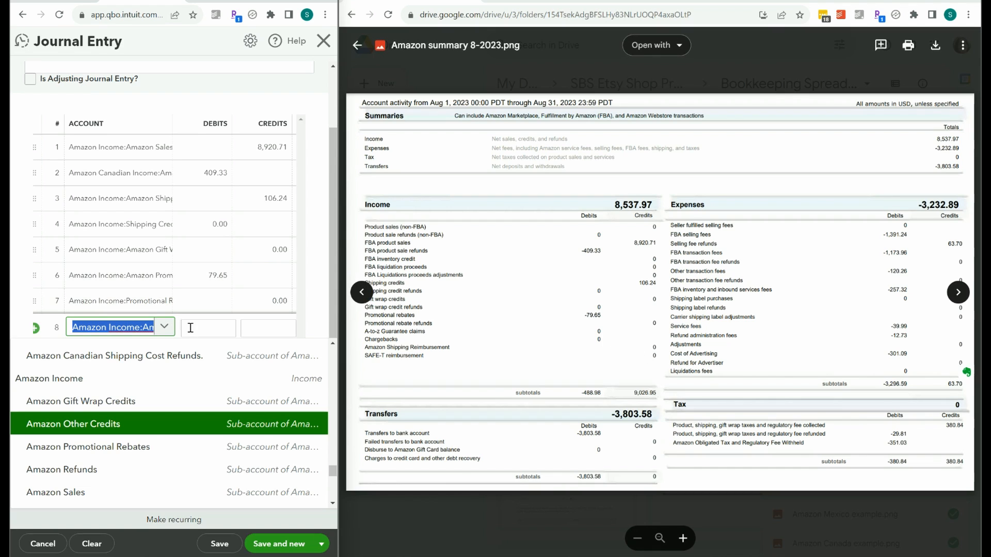
{"action": "left_click", "coordinate": [642, 326]}
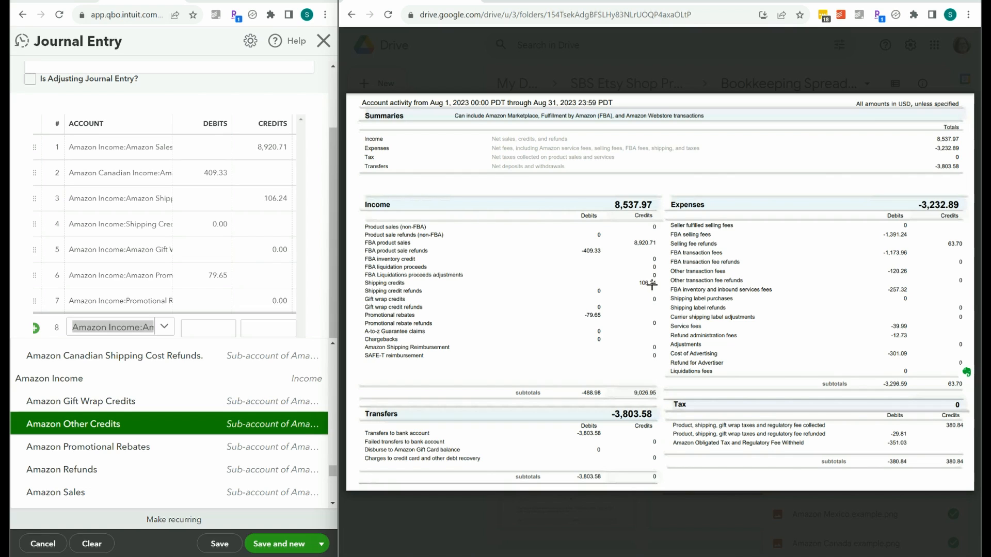
{"action": "left_click_drag", "start_coordinate": [652, 285], "coordinate": [657, 281]}
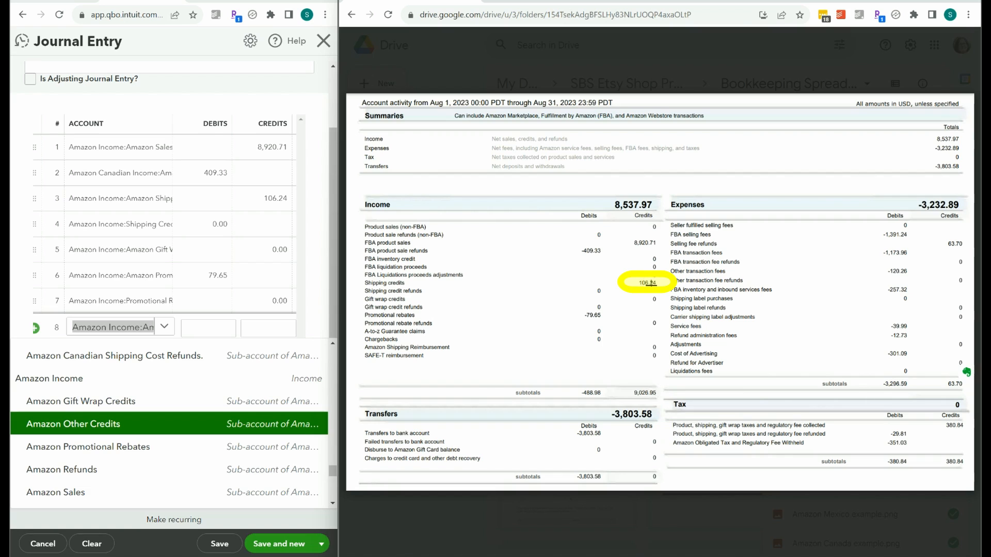
{"action": "left_click", "coordinate": [594, 314]}
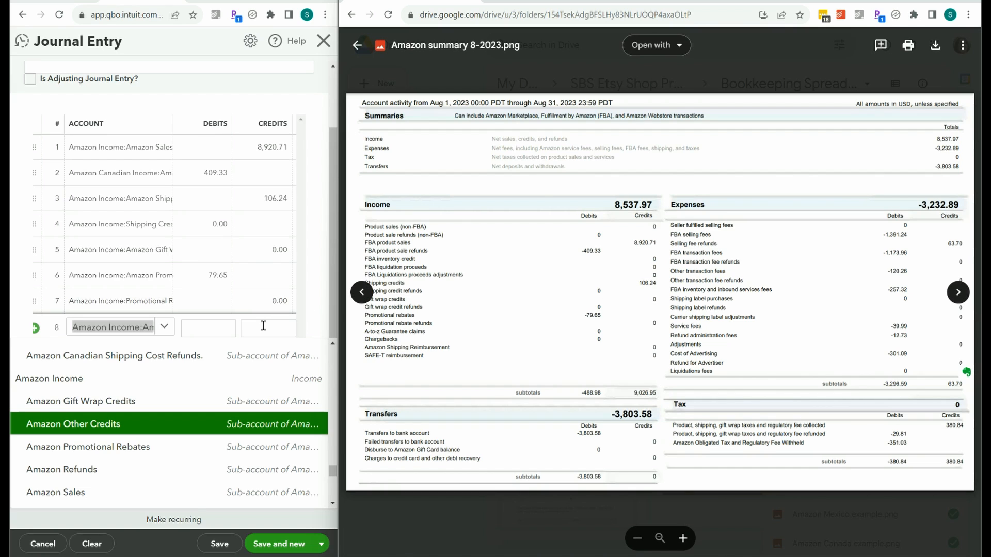
{"action": "left_click", "coordinate": [279, 329]}
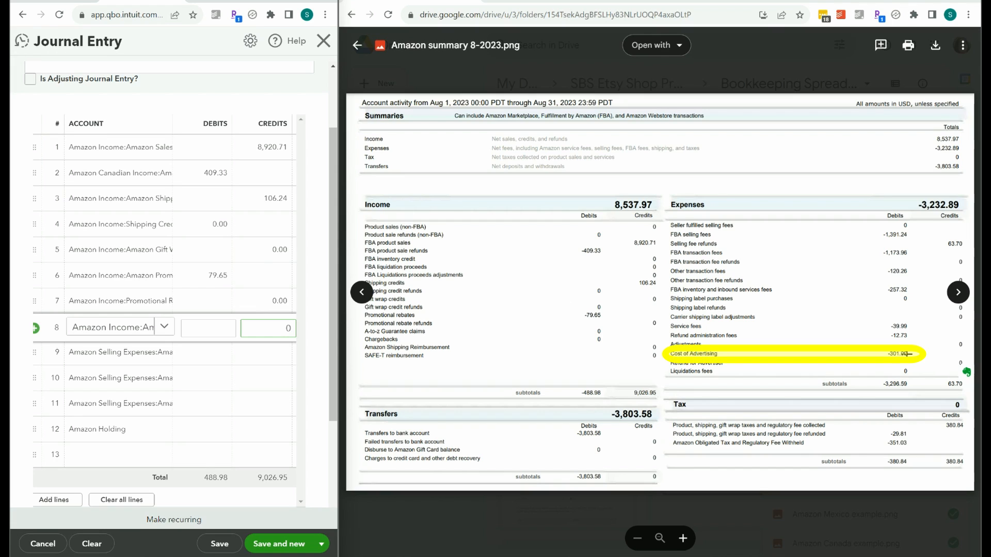
Enter a debit of 301.09 for Amazon Advertising on line 9 and a debit of 0 on line 10.
{"action": "left_click", "coordinate": [142, 356]}
{"action": "left_click", "coordinate": [125, 356]}
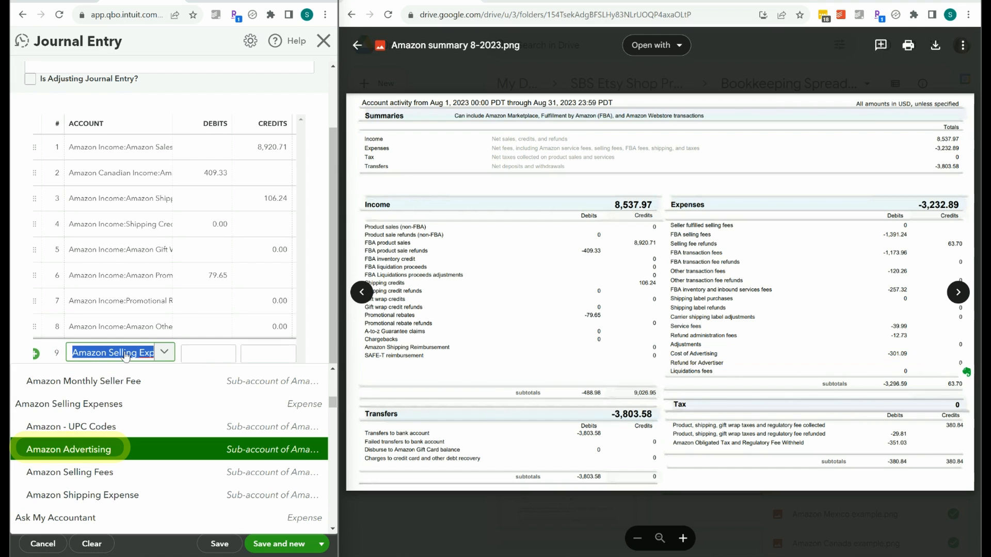
{"action": "left_click", "coordinate": [210, 354]}
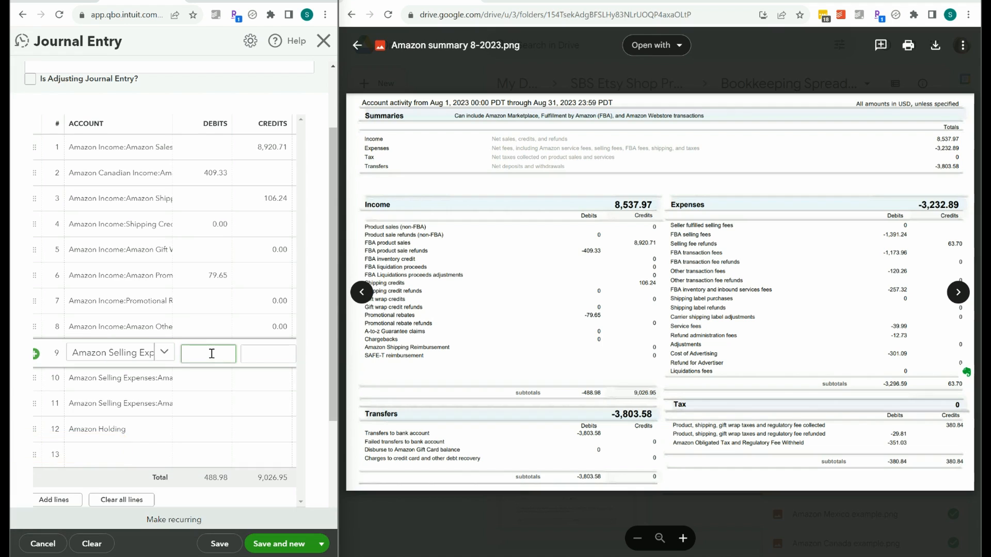
{"action": "type", "text": "301.09"}
{"action": "left_click", "coordinate": [219, 379]}
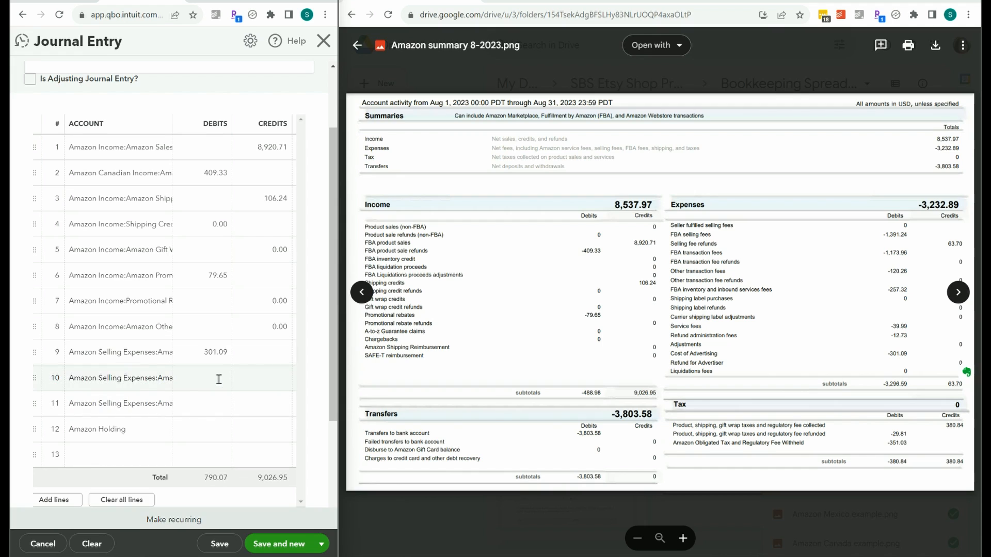
{"action": "type", "text": "0"}
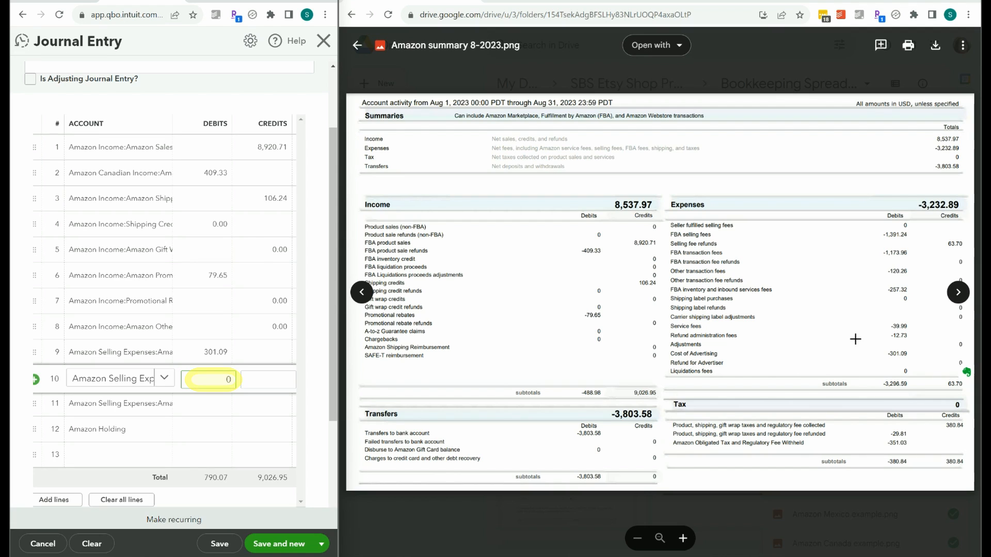
Check the account on line 11, switch to Calculator and subtract the 301.09 advertising cost from total expenses of 3232.89.
{"action": "left_click", "coordinate": [211, 403]}
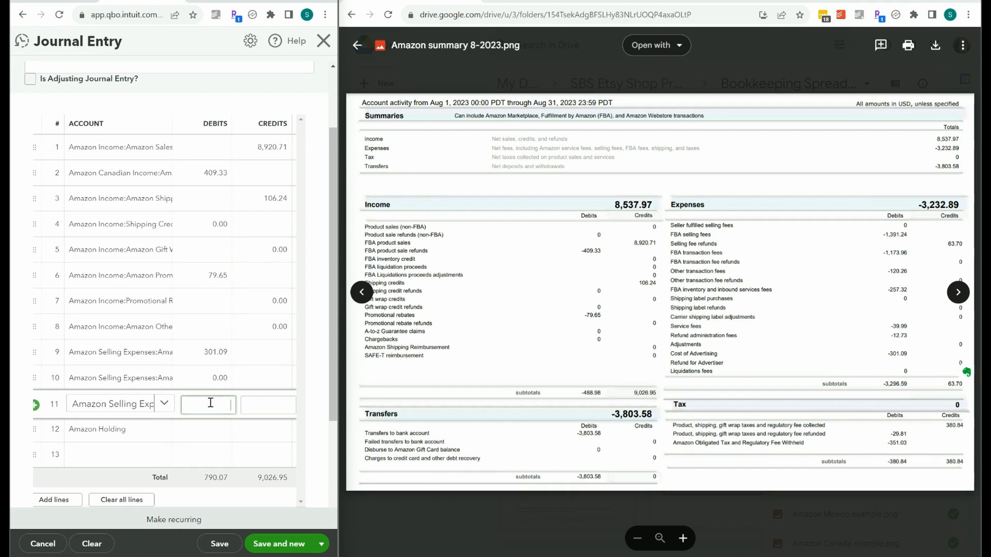
{"action": "left_click", "coordinate": [135, 406]}
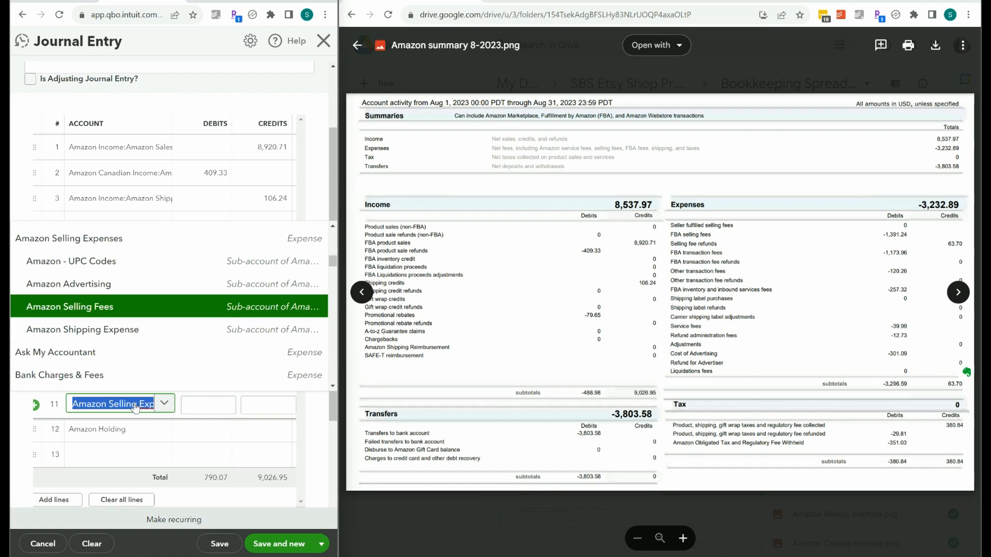
{"action": "left_click", "coordinate": [193, 405]}
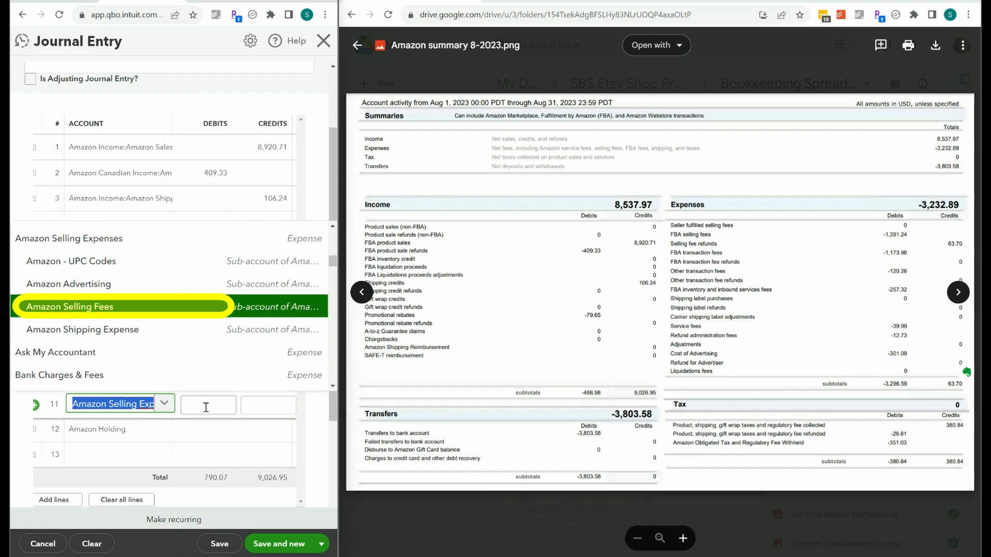
{"action": "mouse_move", "coordinate": [660, 556]}
{"action": "key", "text": "alt+Tab"}
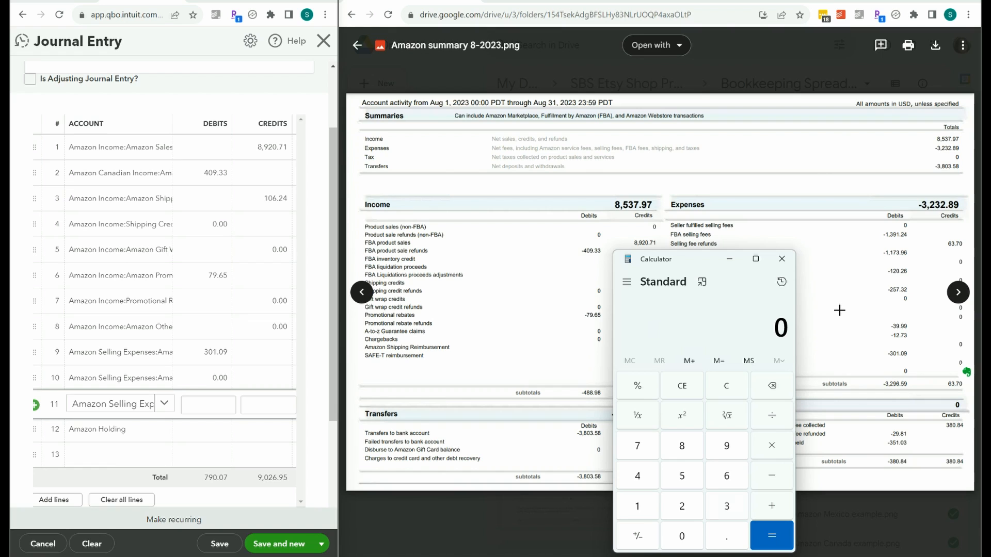
{"action": "type", "text": "3232.89"}
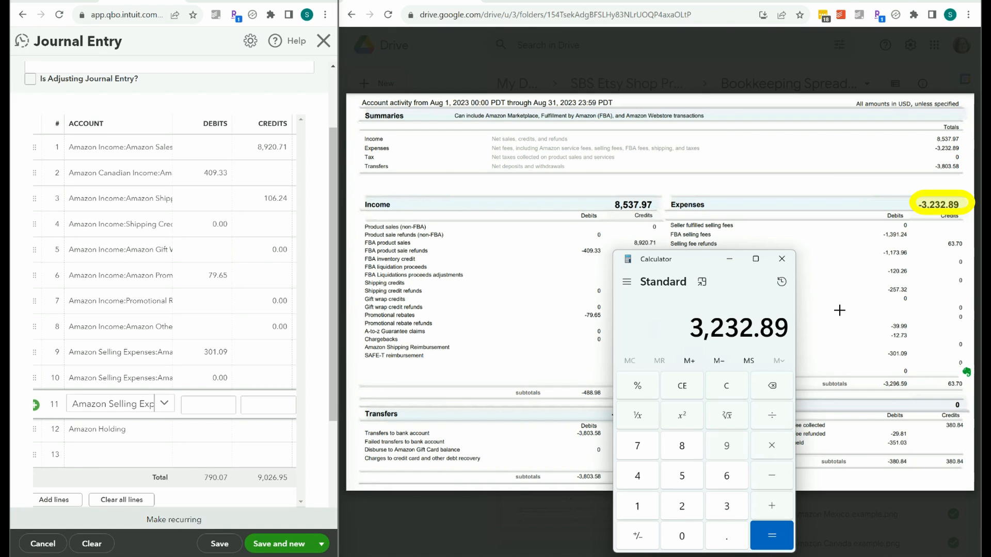
{"action": "key", "text": "minus"}
{"action": "type", "text": "301.09"}
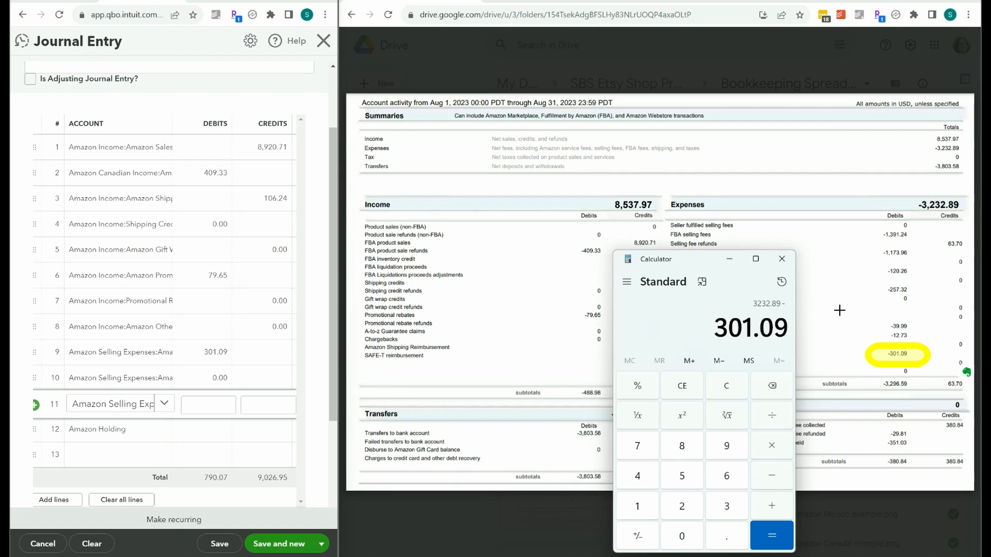
{"action": "key", "text": "Return"}
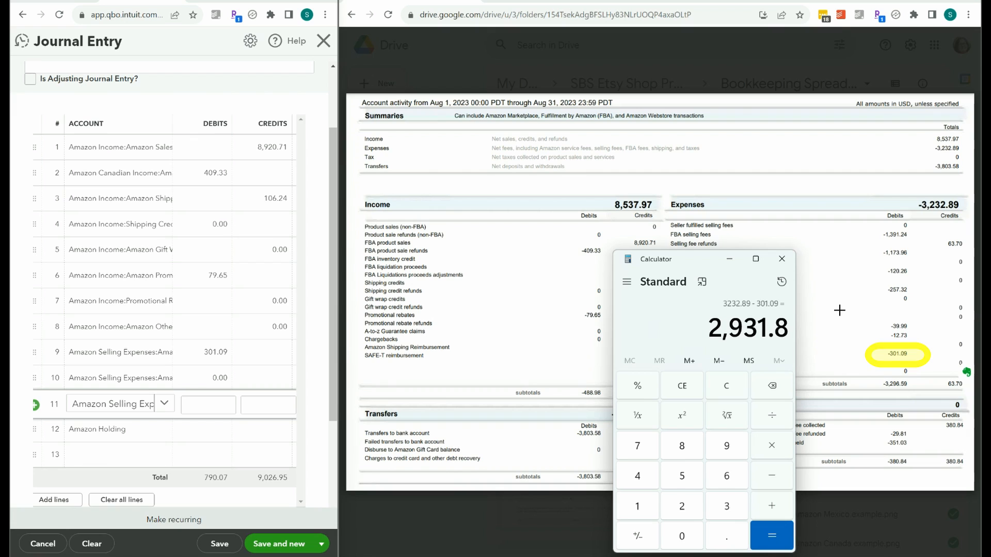
Enter a debit of 2931.80 for Amazon Selling Fees on line 11 of the journal entry.
{"action": "left_click", "coordinate": [217, 404]}
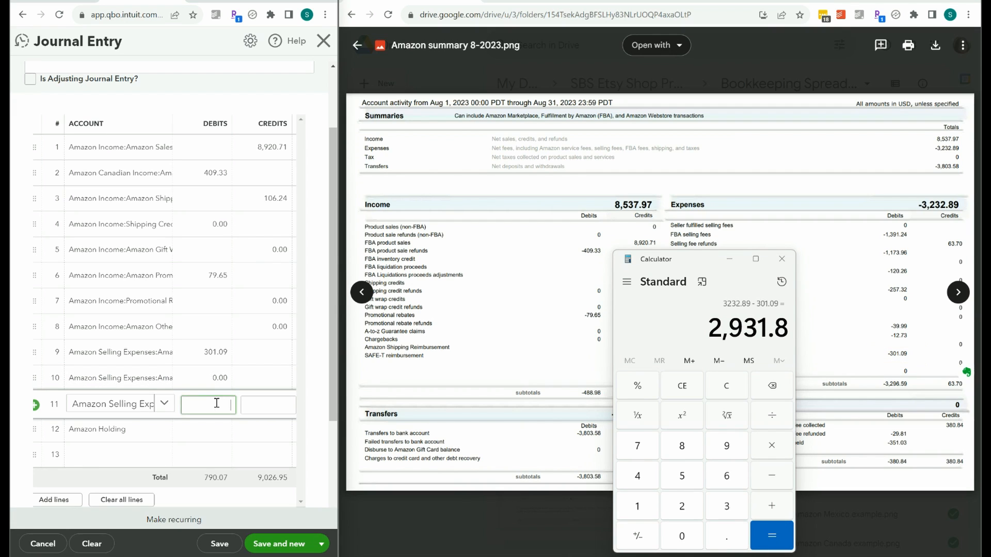
{"action": "type", "text": "2931."}
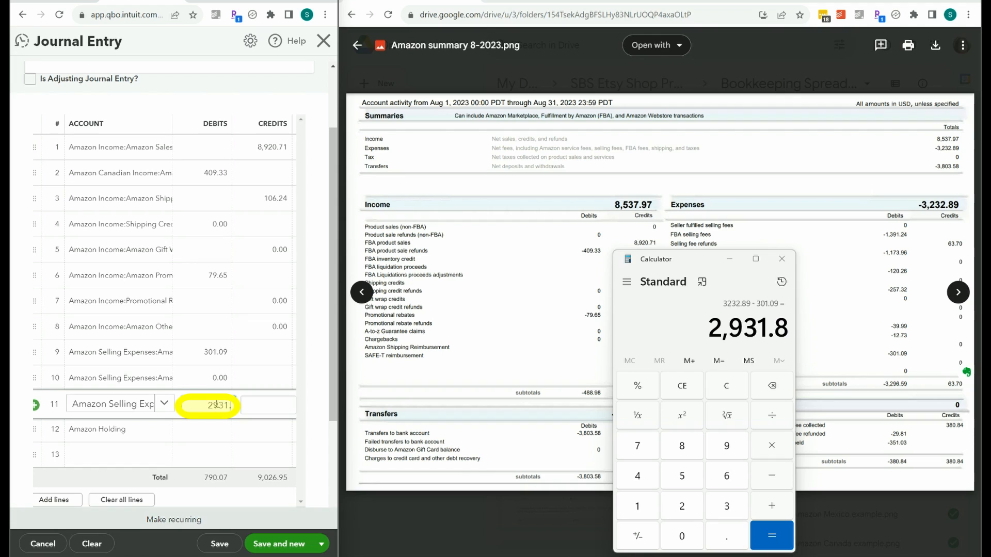
{"action": "type", "text": "80"}
{"action": "left_click", "coordinate": [281, 401]}
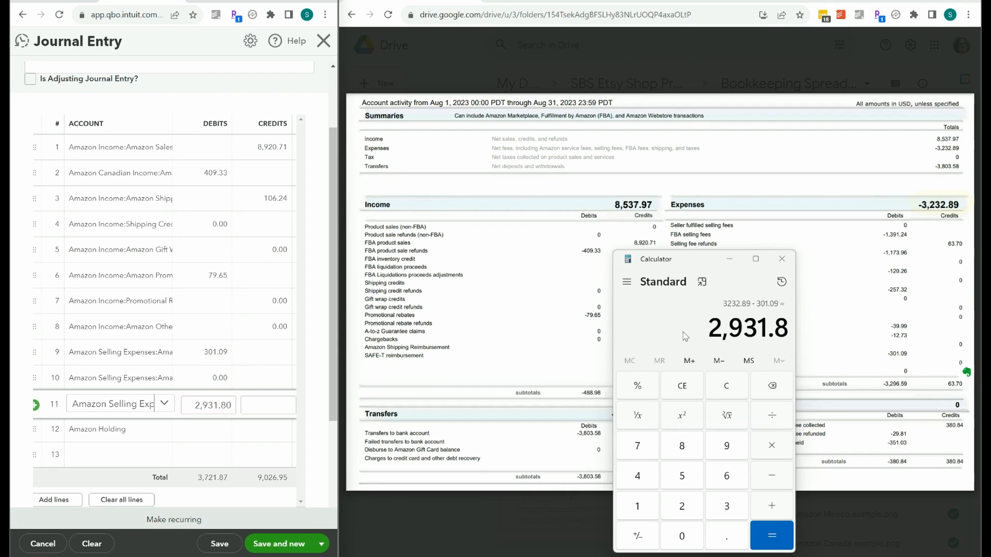
Add 301.09 to the calculated selling fees in Calculator to check them against the report's total expenses.
{"action": "left_click", "coordinate": [771, 506]}
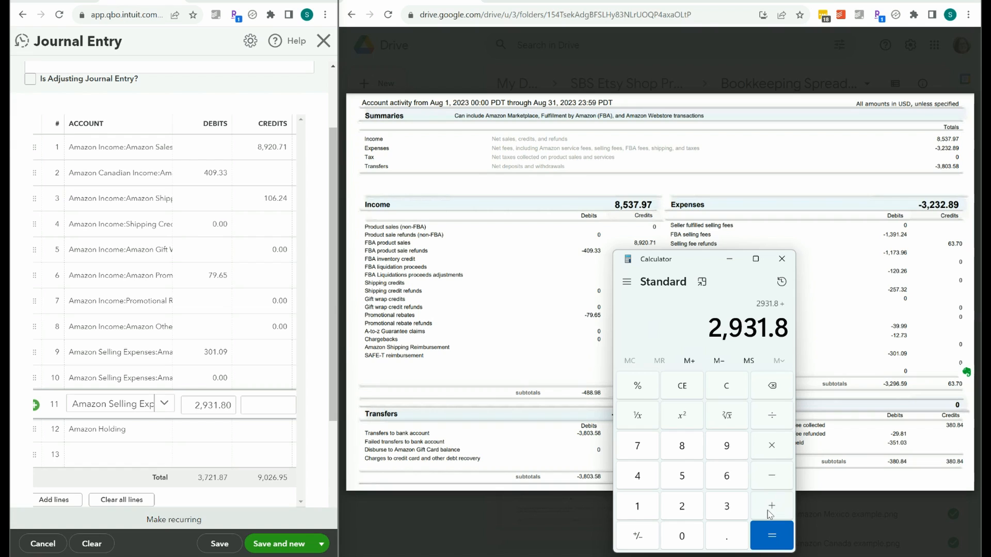
{"action": "type", "text": "301.09"}
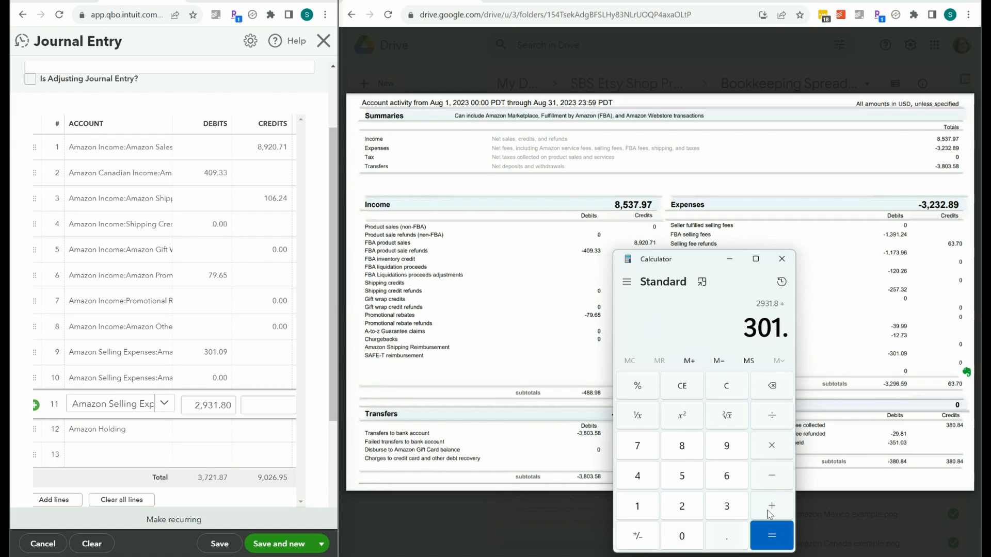
{"action": "key", "text": "Return"}
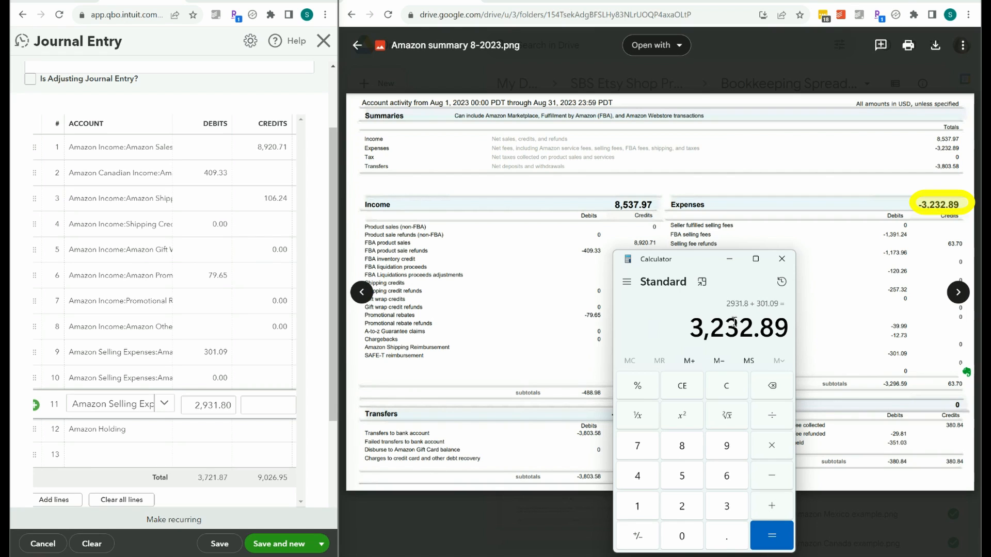
Subtract the total debits of 3721.87 from the total credits of 9026.95 in Calculator to find the Amazon Holding amount for line 12.
{"action": "left_click", "coordinate": [209, 430]}
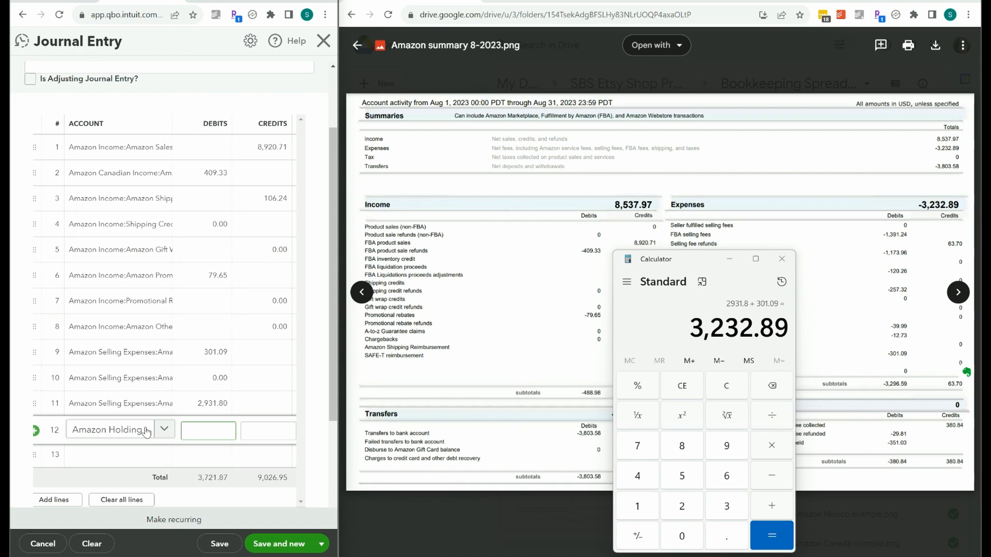
{"action": "left_click", "coordinate": [272, 434]}
{"action": "key", "text": "Escape"}
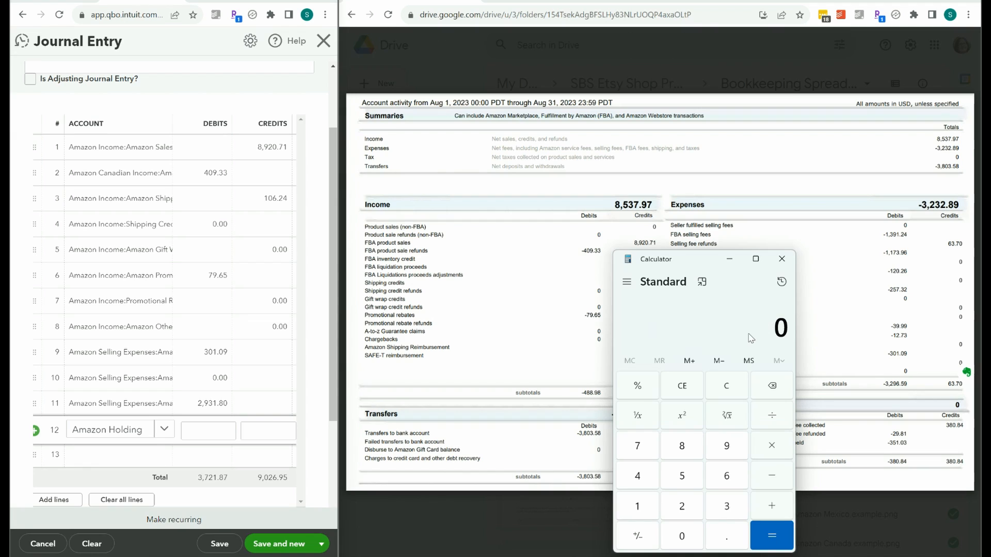
{"action": "type", "text": "9,026"}
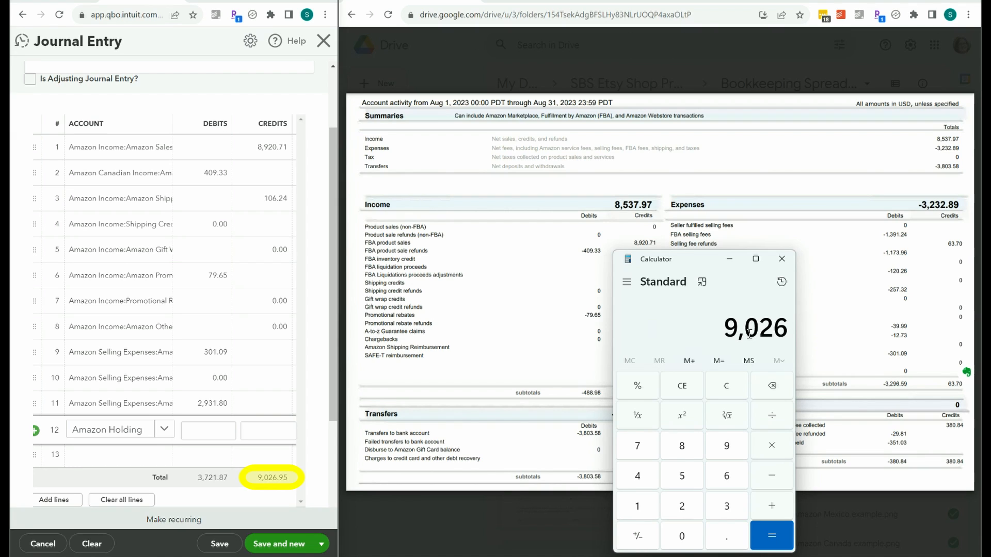
{"action": "type", "text": ".95"}
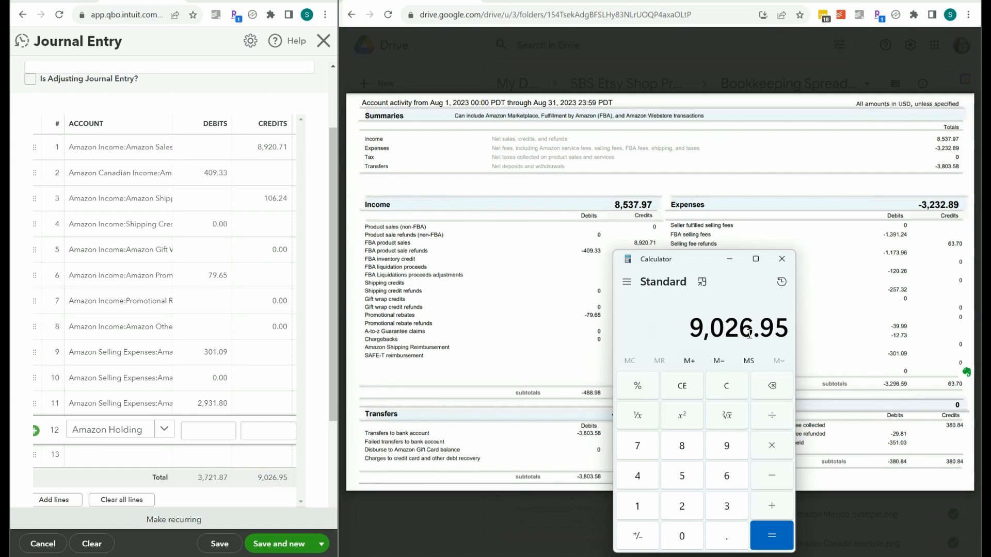
{"action": "key", "text": "minus"}
{"action": "type", "text": "3"}
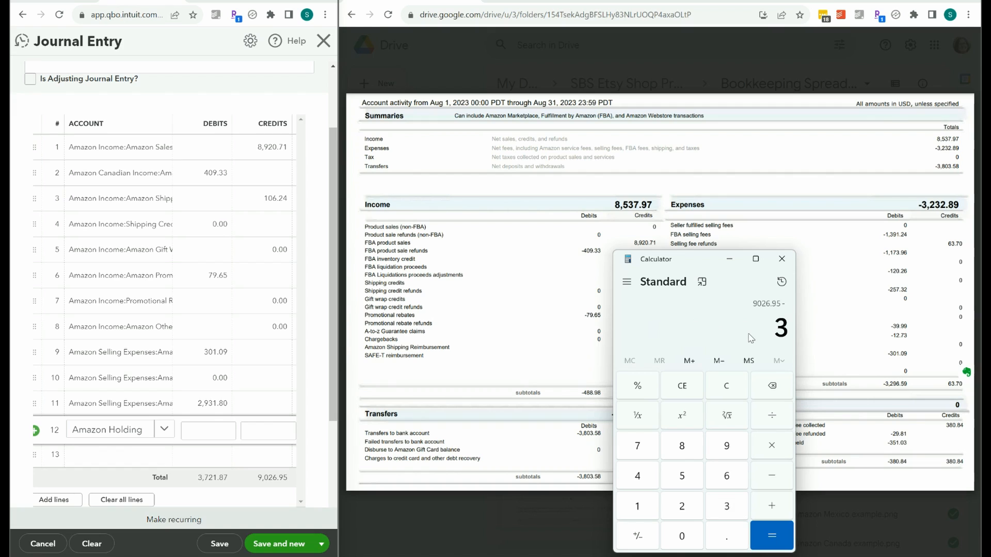
{"action": "type", "text": ",7"}
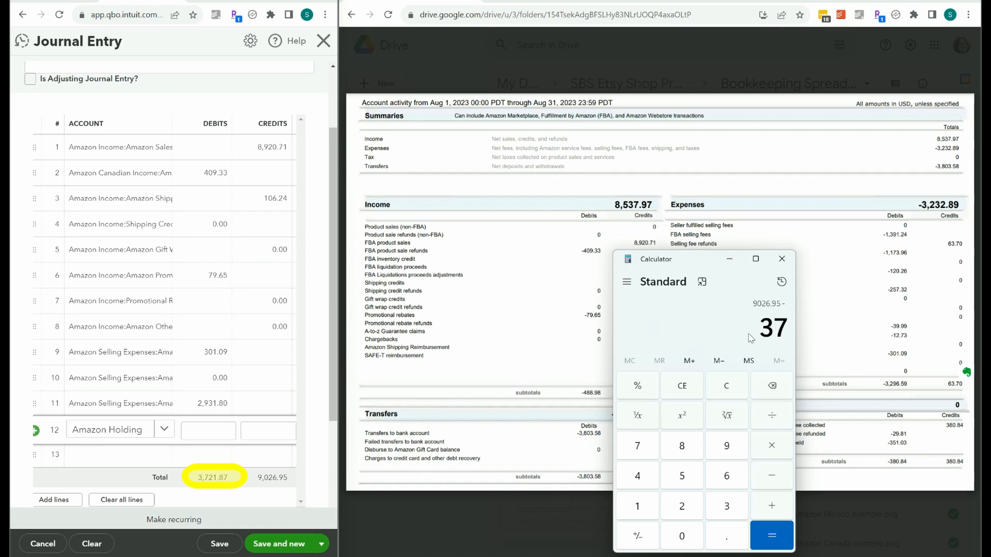
{"action": "type", "text": "21.87"}
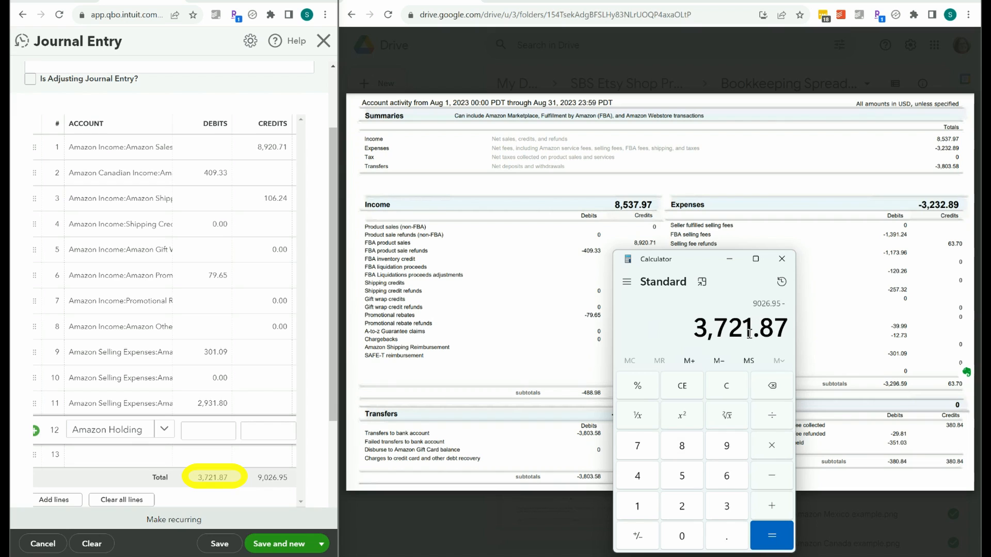
{"action": "key", "text": "Return"}
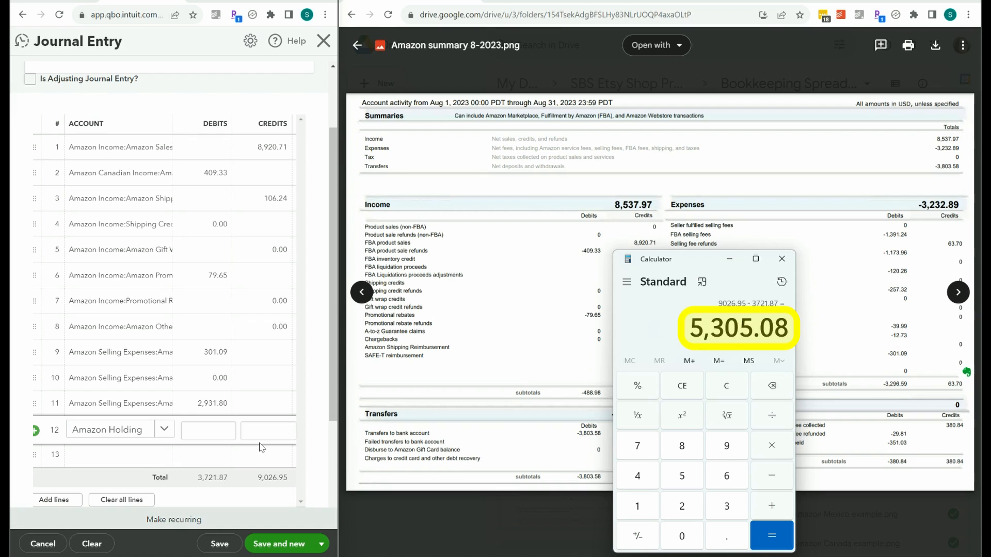
Enter a debit of 5305.08 for Amazon Holding on line 12, then save and close the journal entry.
{"action": "left_click", "coordinate": [210, 434]}
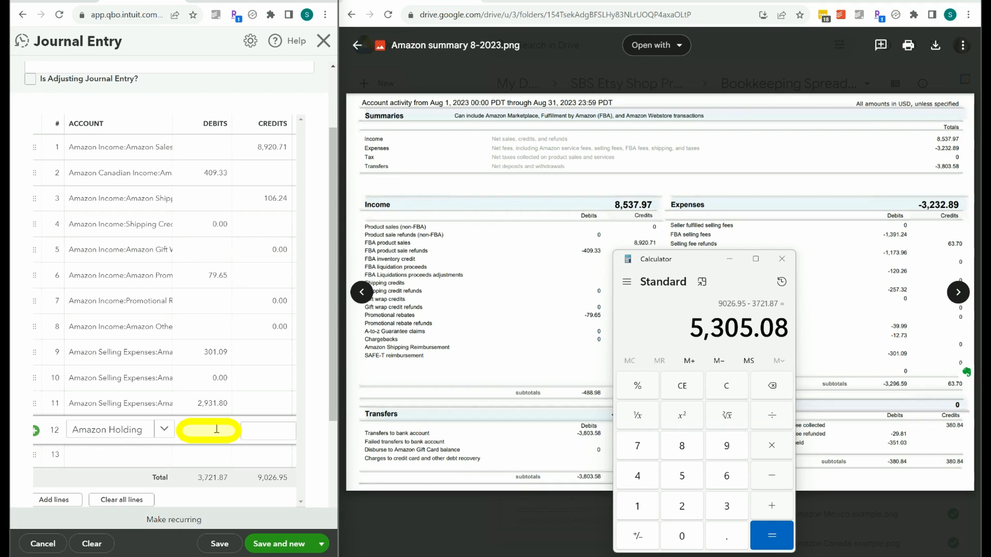
{"action": "type", "text": "5305.08"}
{"action": "left_click", "coordinate": [211, 403]}
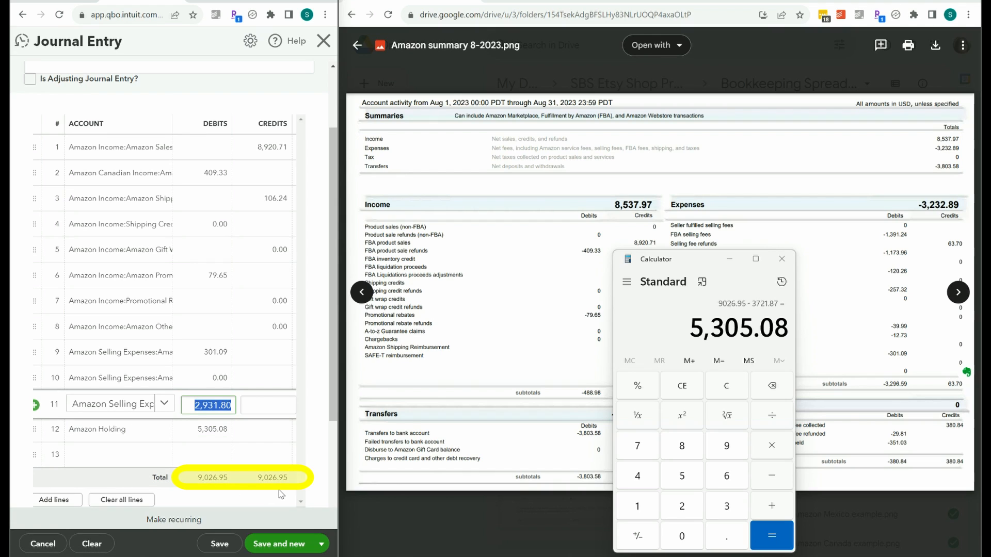
{"action": "left_click", "coordinate": [320, 546]}
{"action": "left_click", "coordinate": [264, 525]}
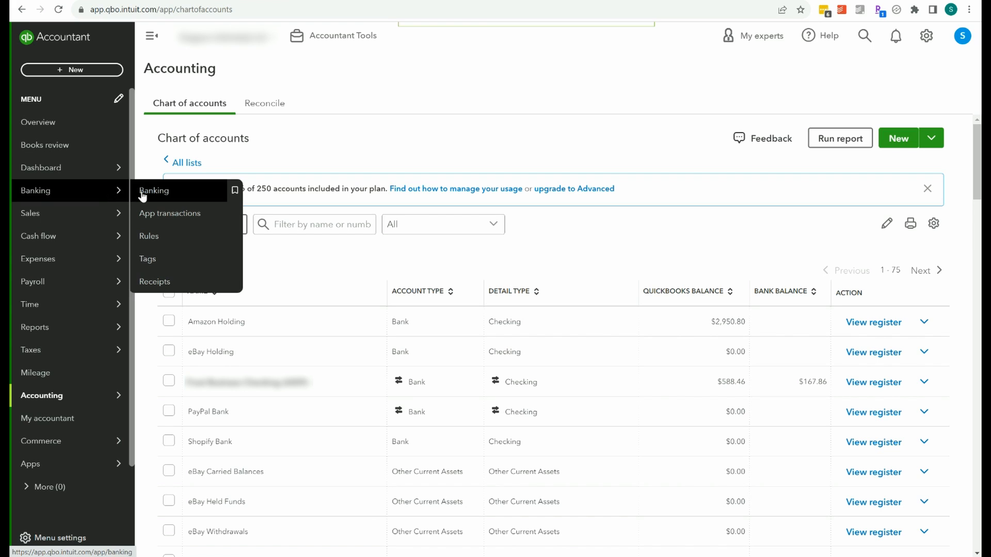
Go to the bank register through Banking and switch it to the Amazon Holding account.
{"action": "left_click", "coordinate": [158, 195]}
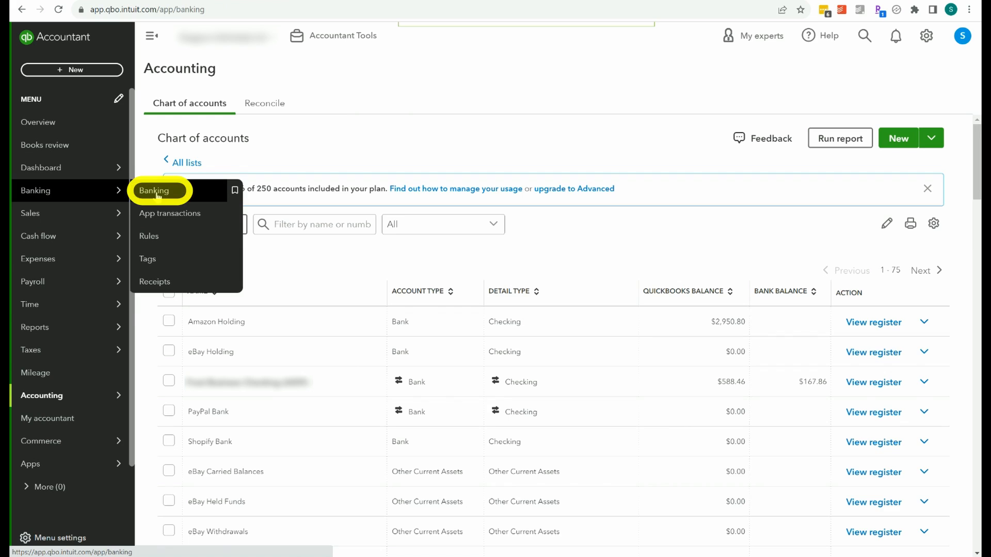
{"action": "left_click", "coordinate": [927, 307]}
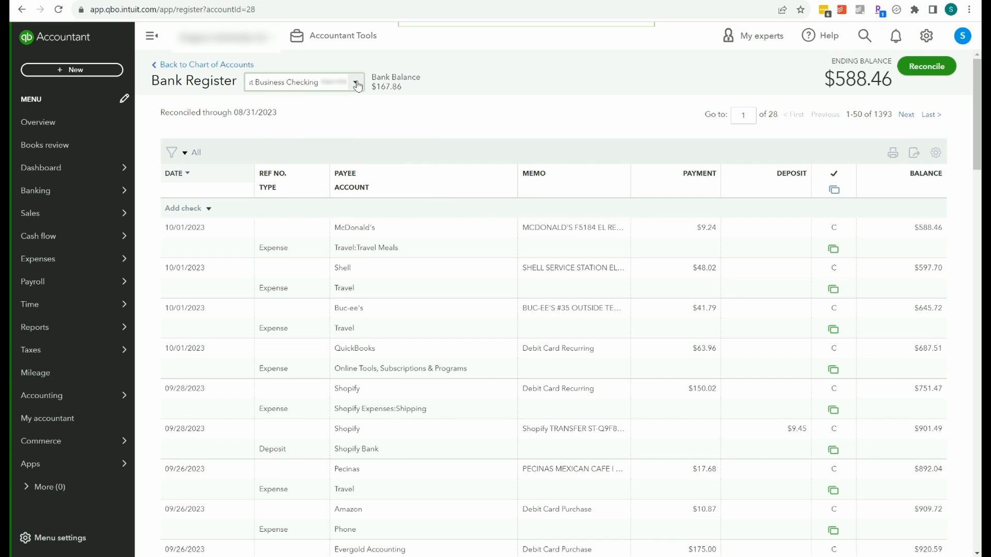
{"action": "left_click", "coordinate": [355, 82]}
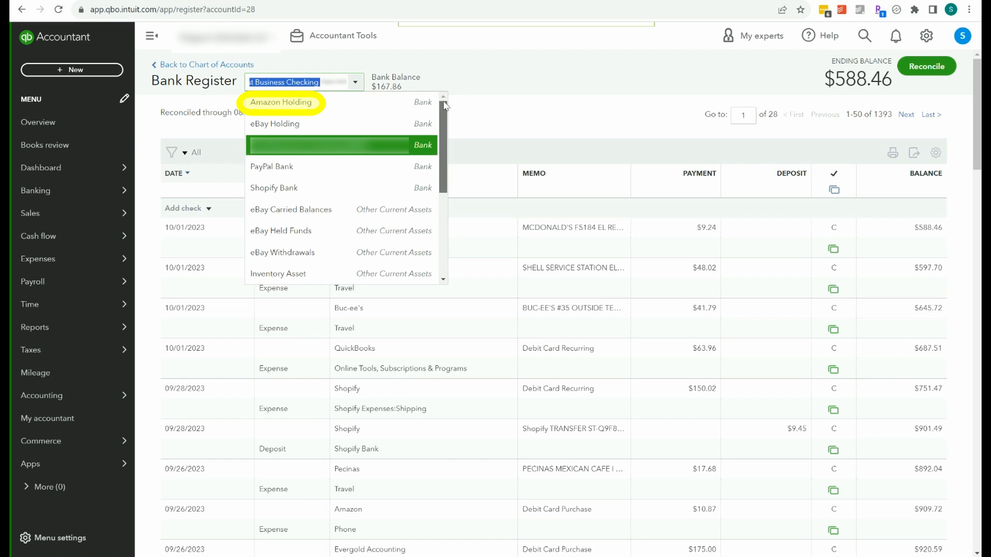
{"action": "left_click", "coordinate": [421, 107]}
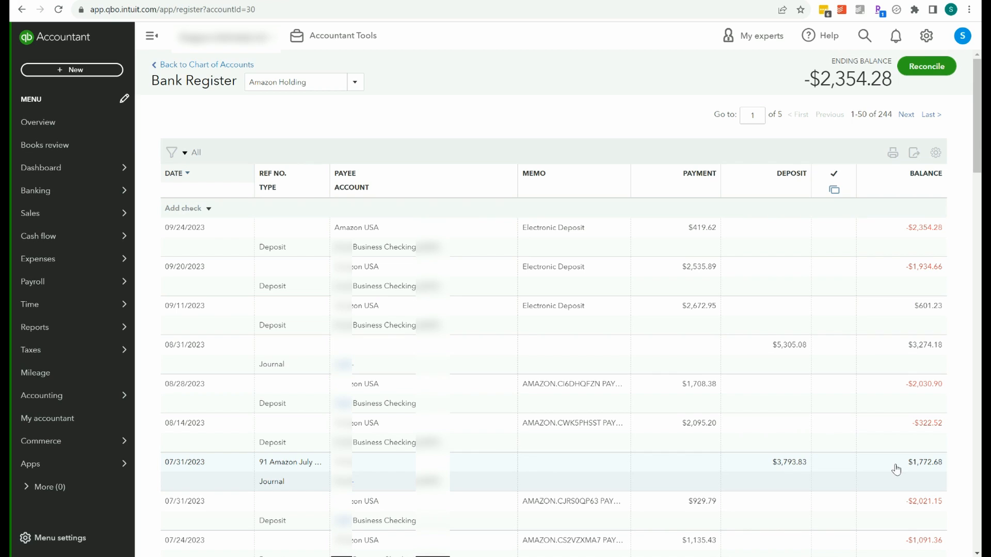
Run the Balance Sheet report for 08/01/2023 to 08/31/2023 and check the Amazon Holding balance.
{"action": "mouse_move", "coordinate": [104, 328]}
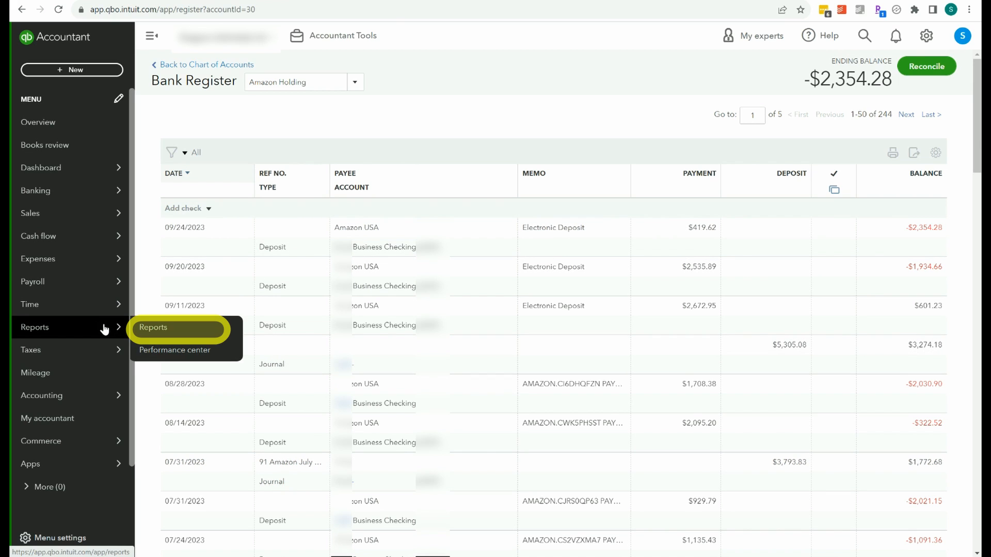
{"action": "left_click", "coordinate": [156, 330]}
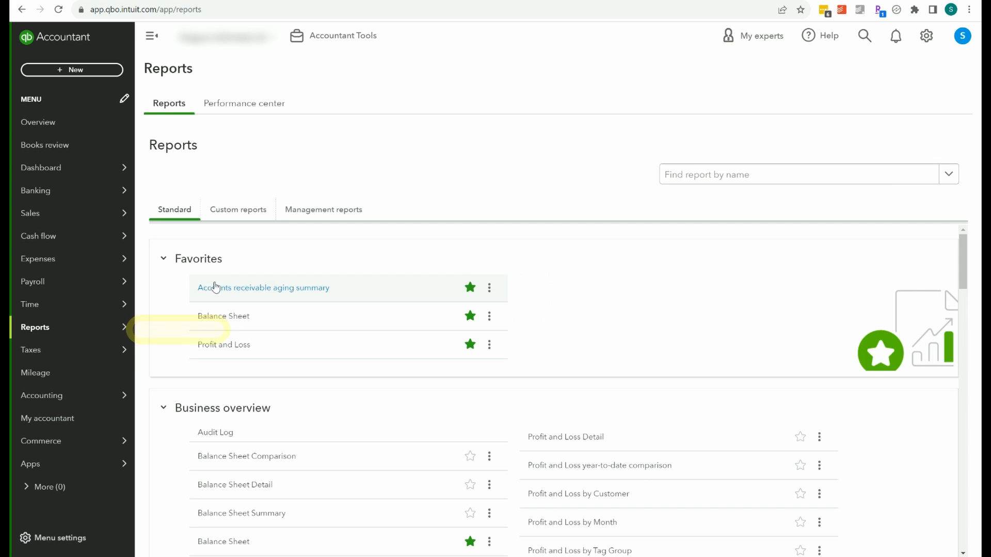
{"action": "left_click", "coordinate": [218, 320]}
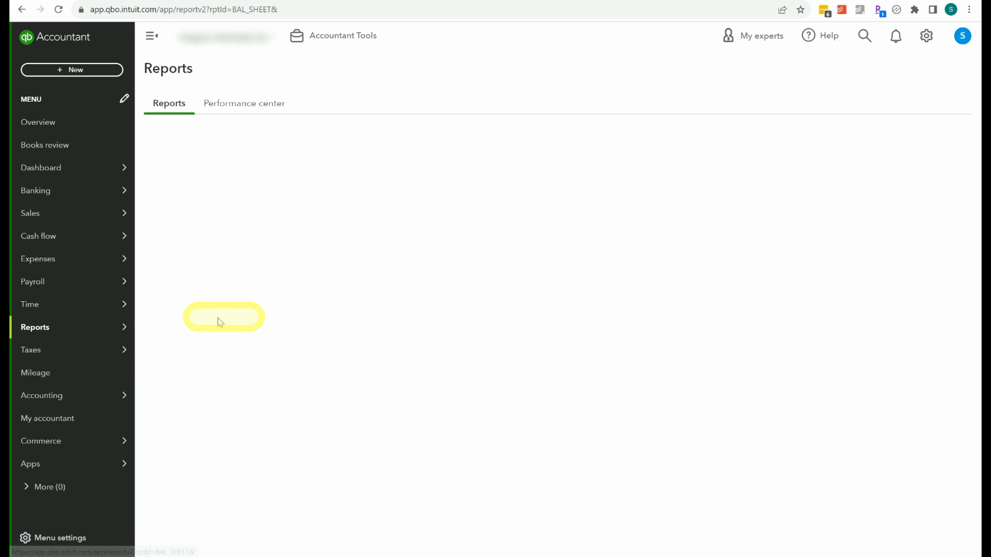
{"action": "left_click", "coordinate": [432, 194]}
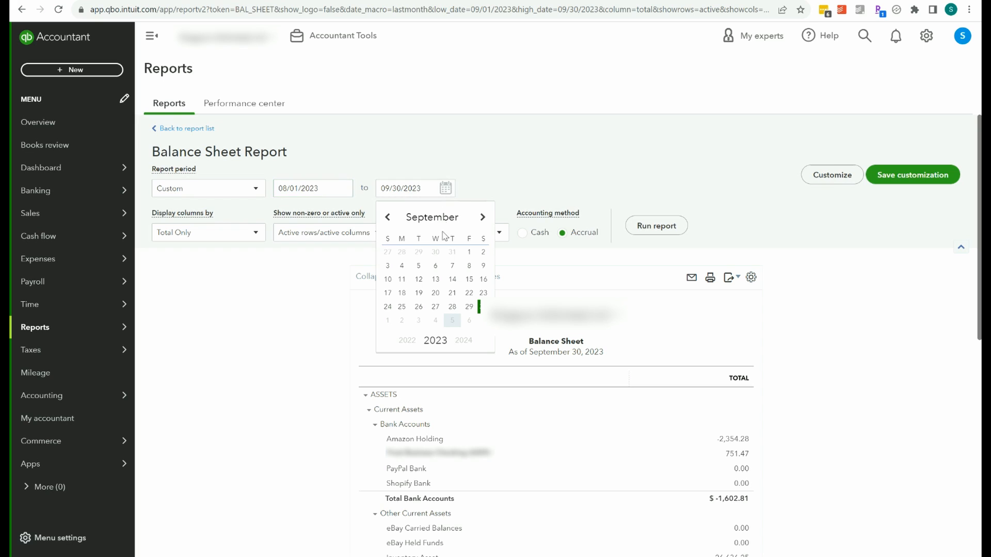
{"action": "left_click", "coordinate": [451, 253]}
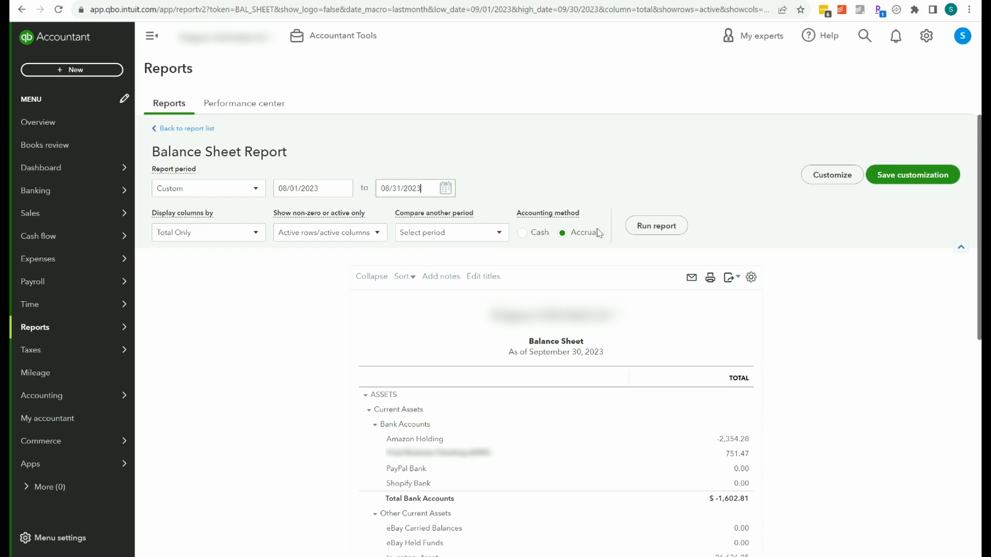
{"action": "left_click", "coordinate": [644, 228]}
{"action": "scroll", "coordinate": [784, 278], "scroll_direction": "down", "scroll_amount": 3}
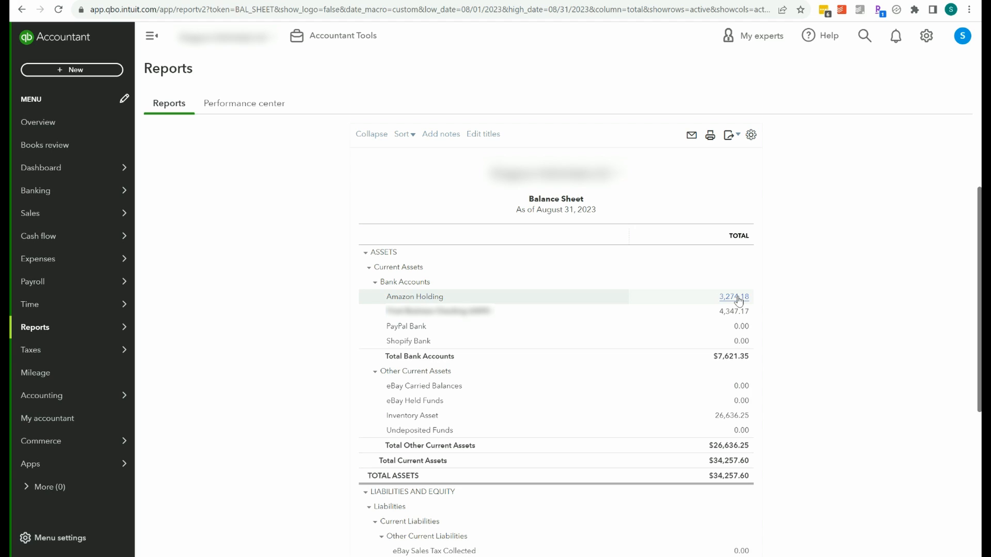
Open the August 2023 Profit and Loss report and compare its total Amazon income with the income on the Amazon summary.
{"action": "left_click", "coordinate": [144, 328]}
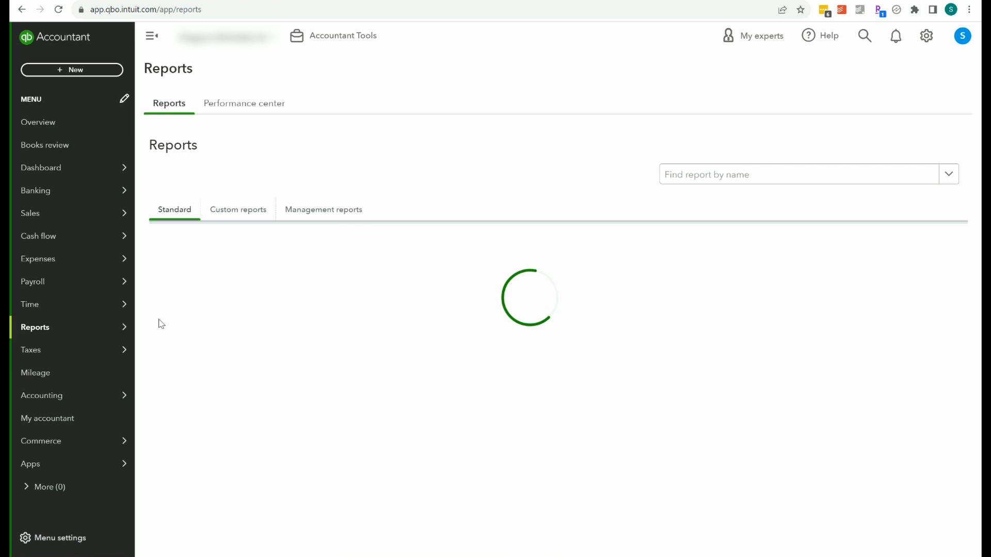
{"action": "left_click", "coordinate": [227, 345]}
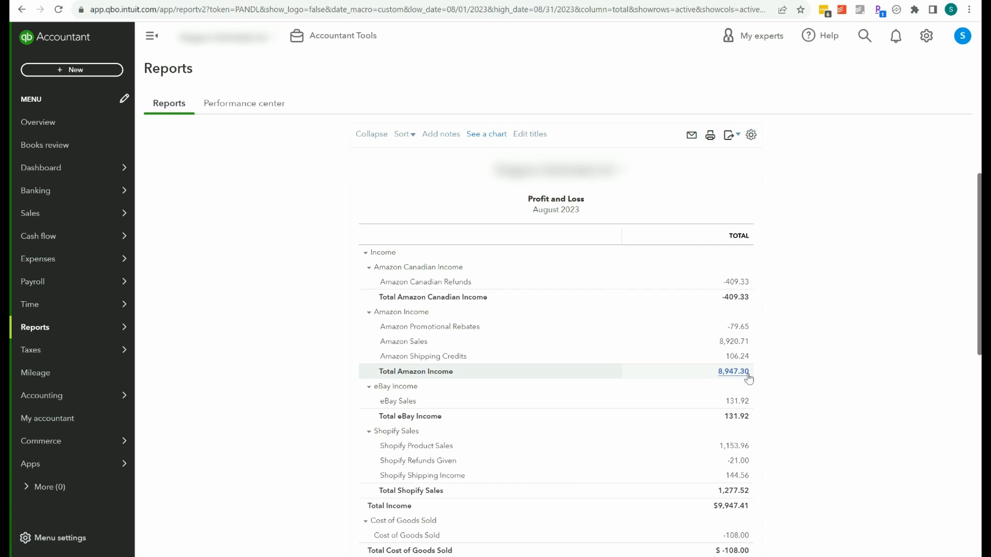
{"action": "mouse_move", "coordinate": [634, 556]}
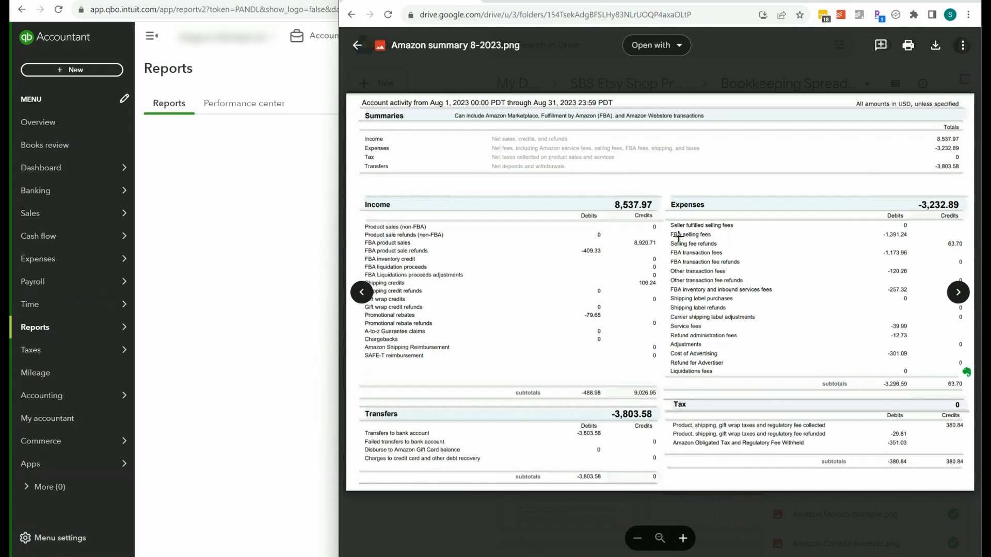
{"action": "left_click", "coordinate": [699, 479]}
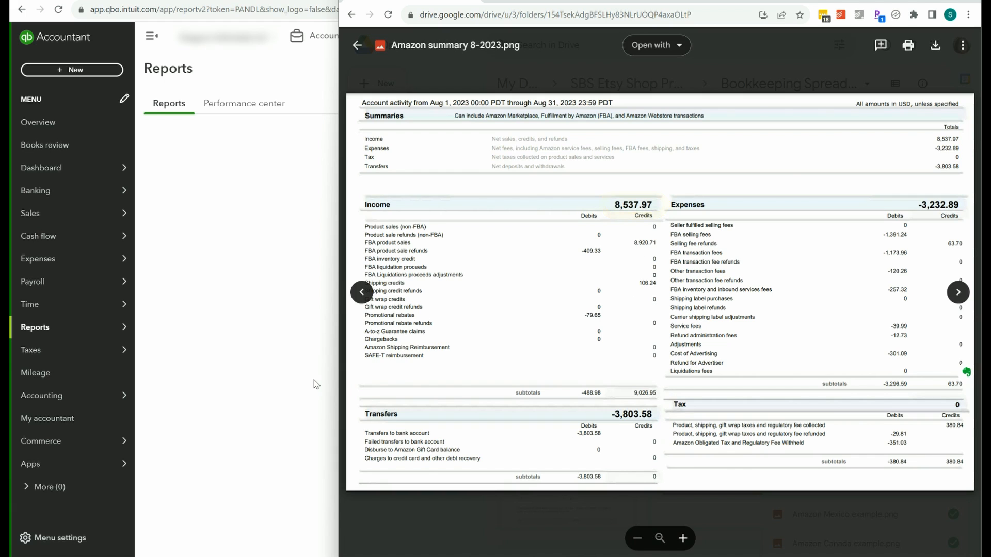
{"action": "left_click", "coordinate": [273, 328]}
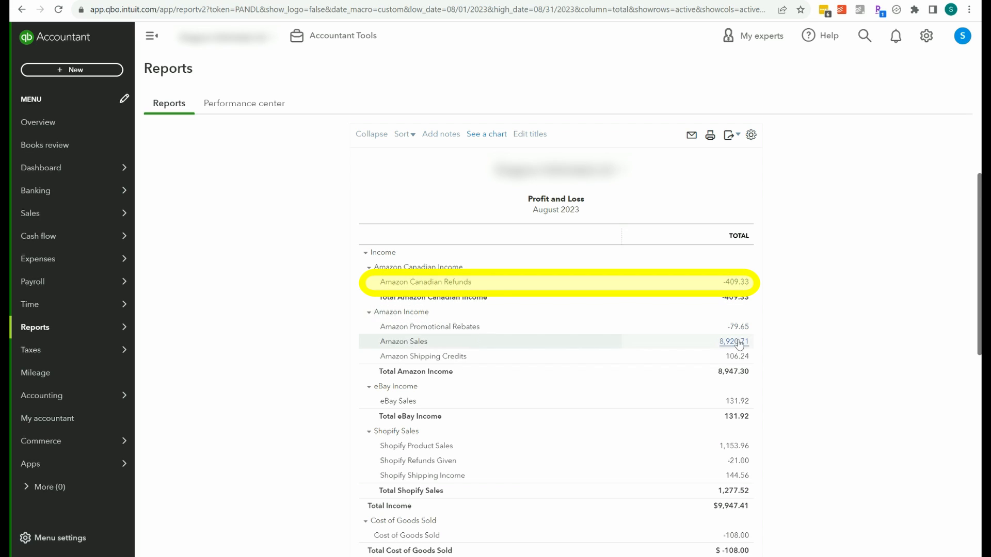
Open the journal entry behind Amazon Canadian Refunds, change line 2's account to Amazon Income:Amazon Refunds, and save and close it.
{"action": "left_click", "coordinate": [739, 285]}
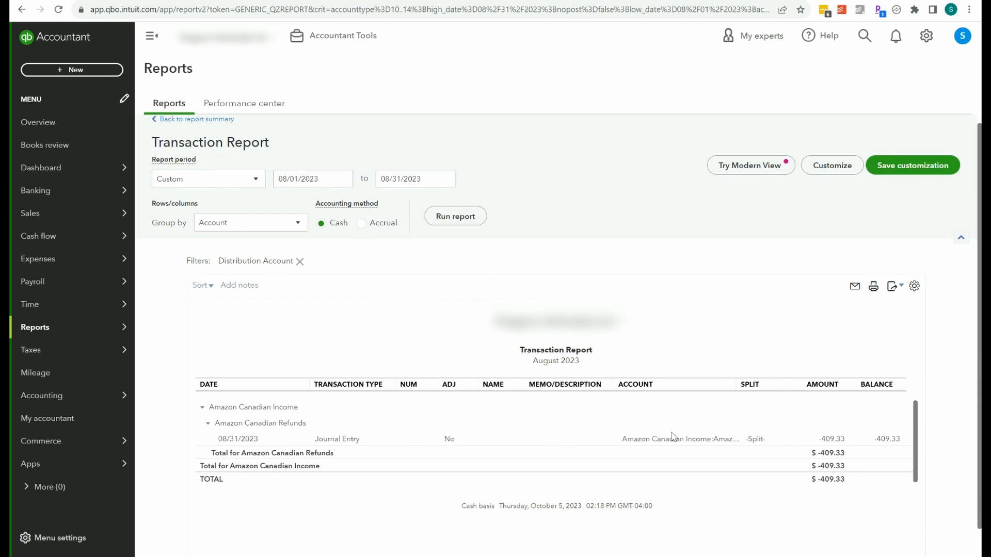
{"action": "left_click", "coordinate": [829, 440]}
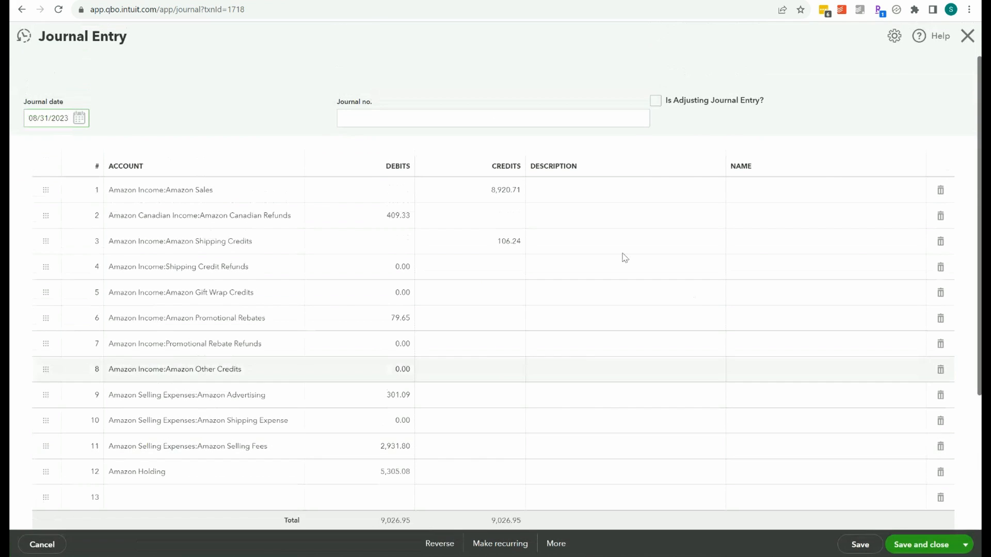
{"action": "left_click", "coordinate": [281, 223]}
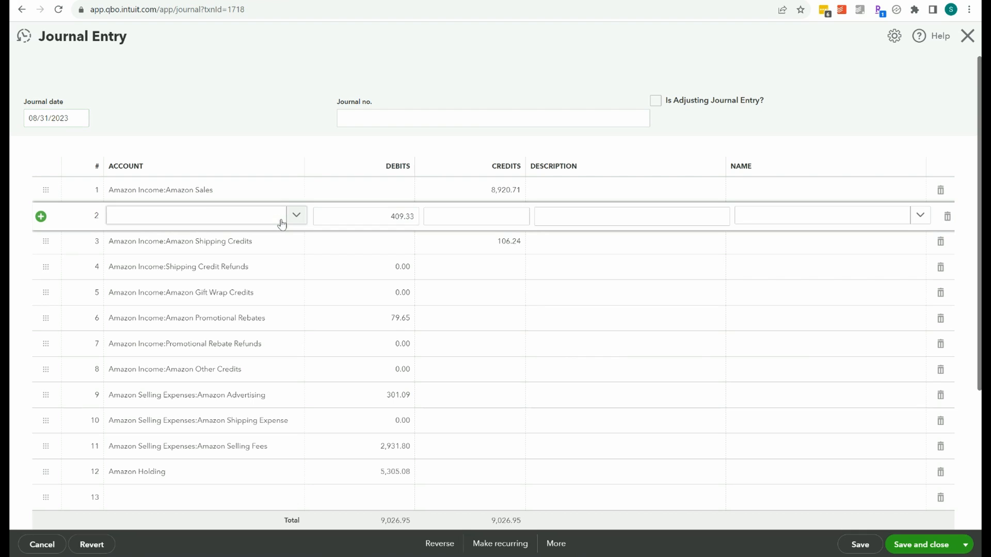
{"action": "left_click", "coordinate": [299, 218]}
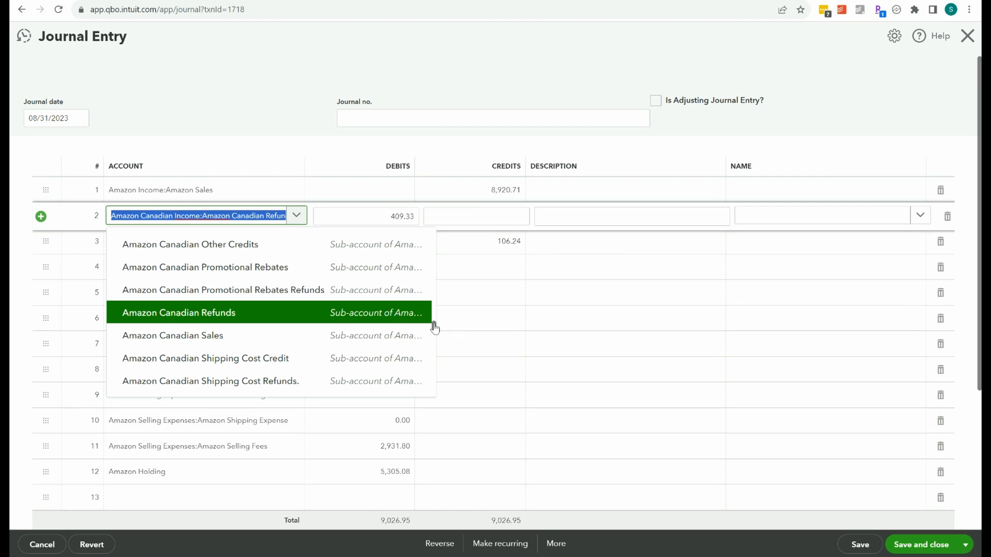
{"action": "mouse_move", "coordinate": [434, 325]}
{"action": "left_mouse_down"}
{"action": "mouse_move", "coordinate": [433, 312]}
{"action": "mouse_move", "coordinate": [434, 331]}
{"action": "left_mouse_up"}
{"action": "left_click", "coordinate": [388, 369]}
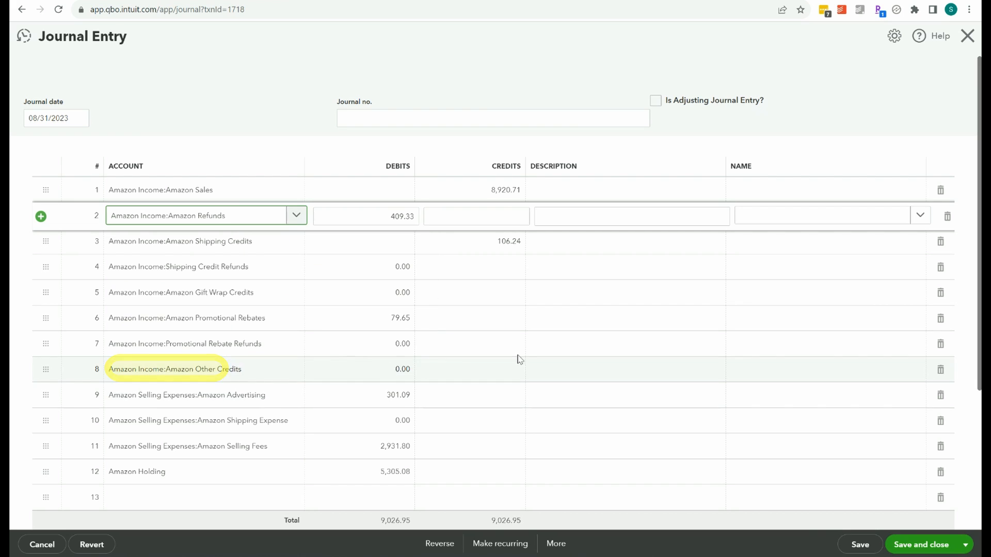
{"action": "left_click", "coordinate": [921, 544]}
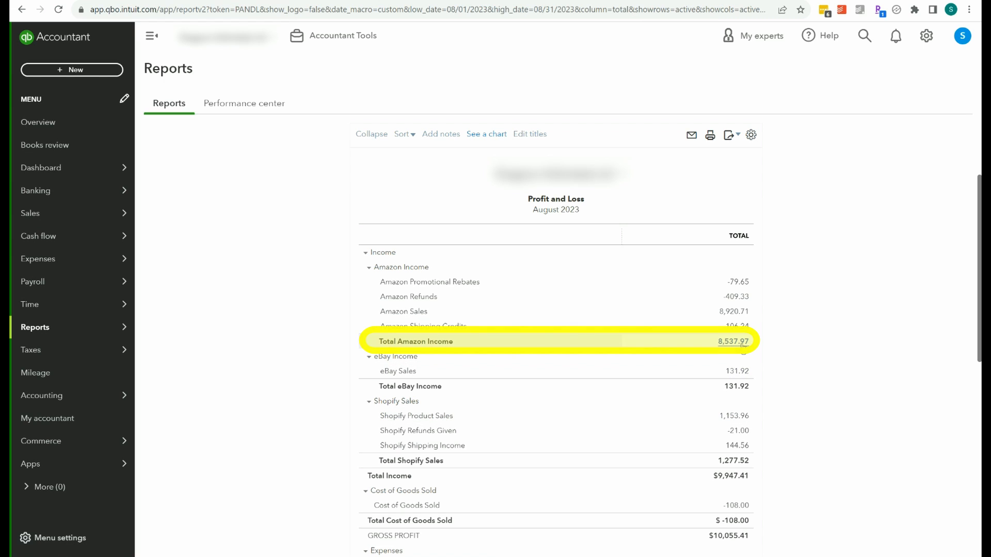
Compare the corrected total Amazon income on the Profit and Loss report with the income total on the Amazon summary.
{"action": "mouse_move", "coordinate": [634, 556]}
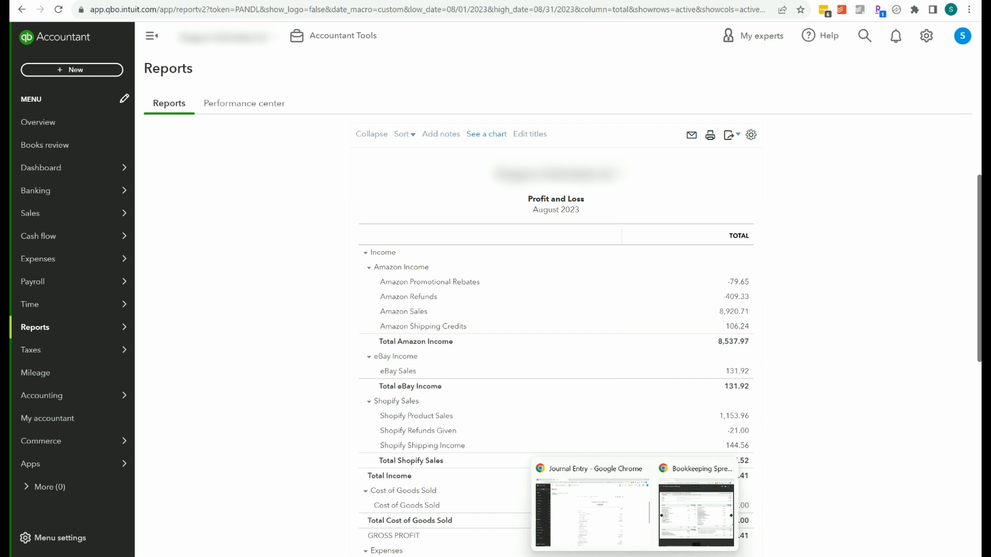
{"action": "left_click", "coordinate": [687, 488]}
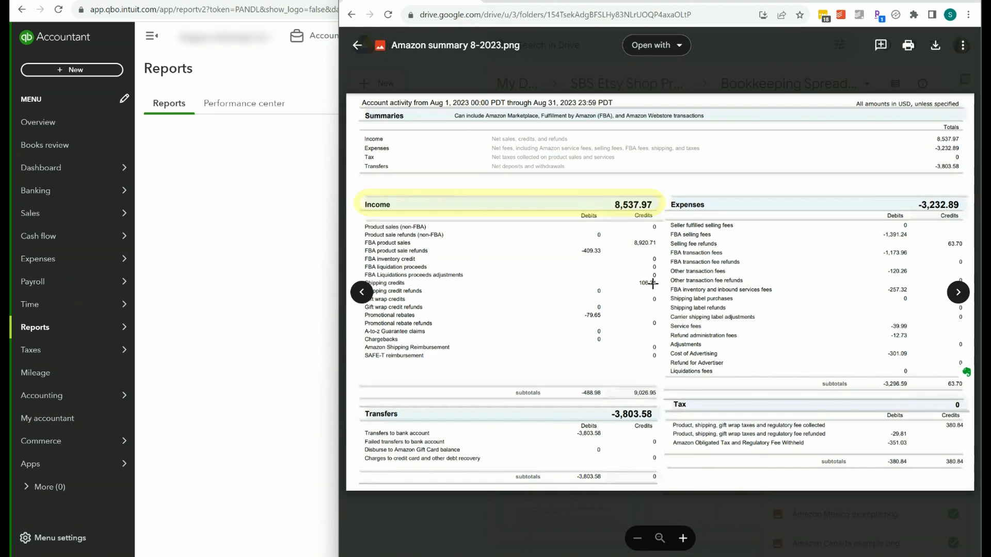
{"action": "left_click", "coordinate": [333, 236]}
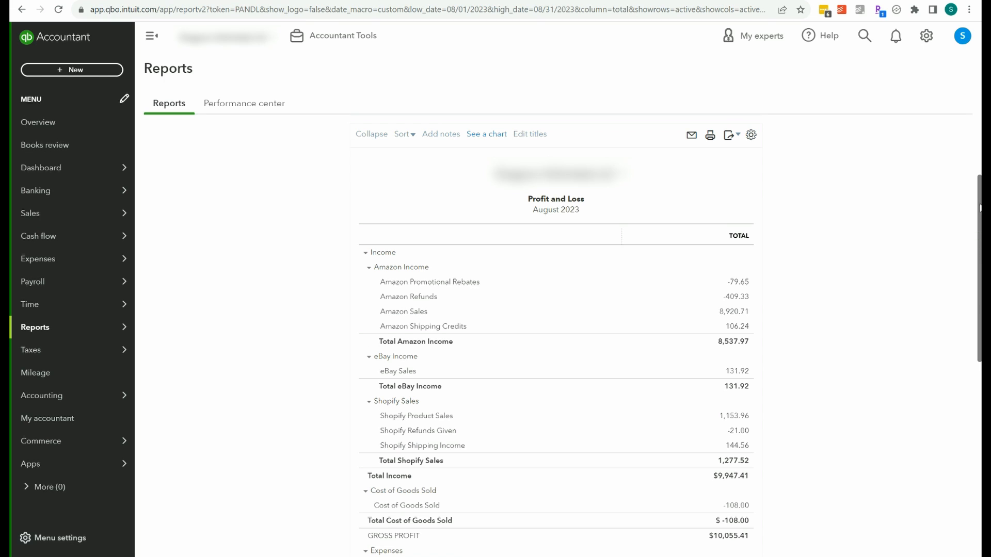
Compare the total Amazon selling expenses on the August 2023 Profit and Loss report with the expenses total on the Amazon summary.
{"action": "scroll", "coordinate": [793, 270], "scroll_direction": "down", "scroll_amount": 6}
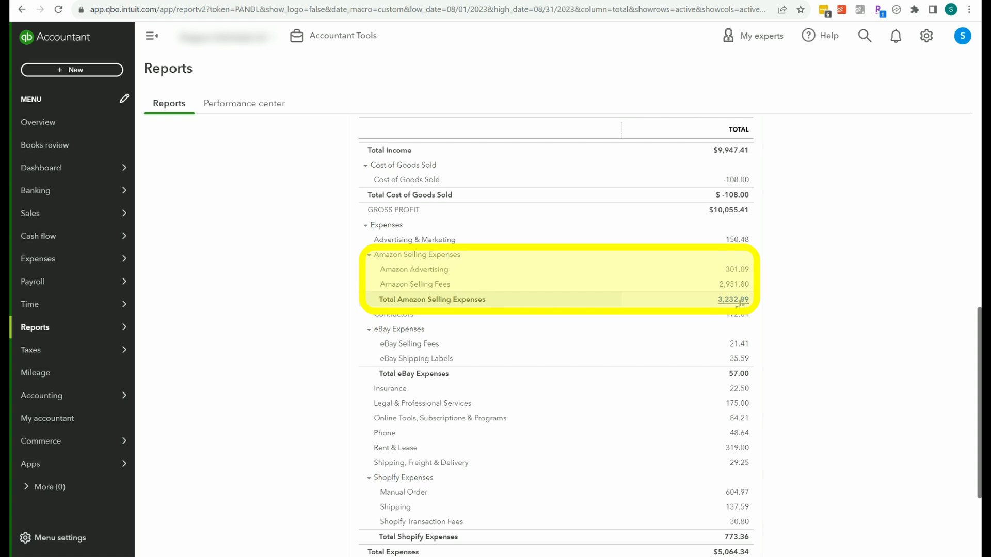
{"action": "mouse_move", "coordinate": [689, 554]}
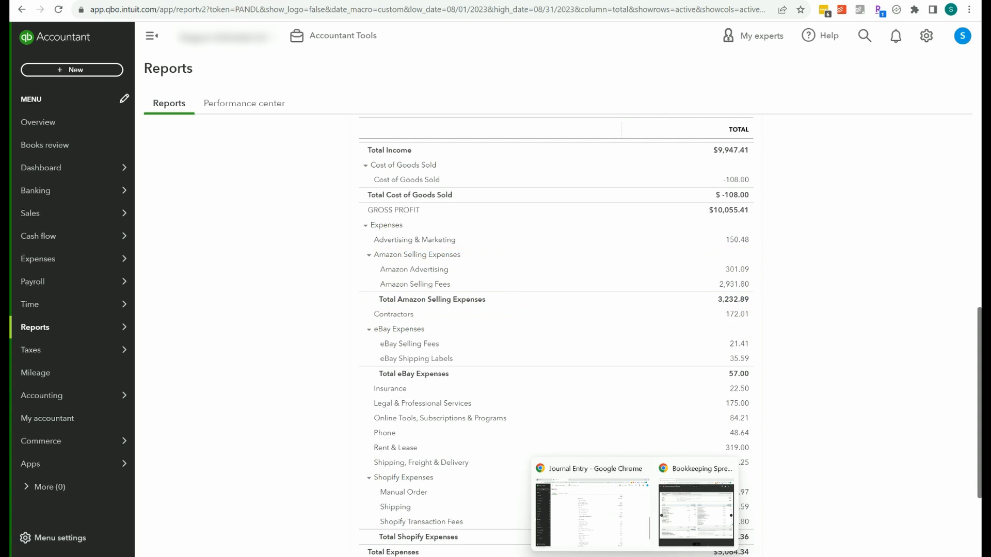
{"action": "left_click", "coordinate": [686, 486]}
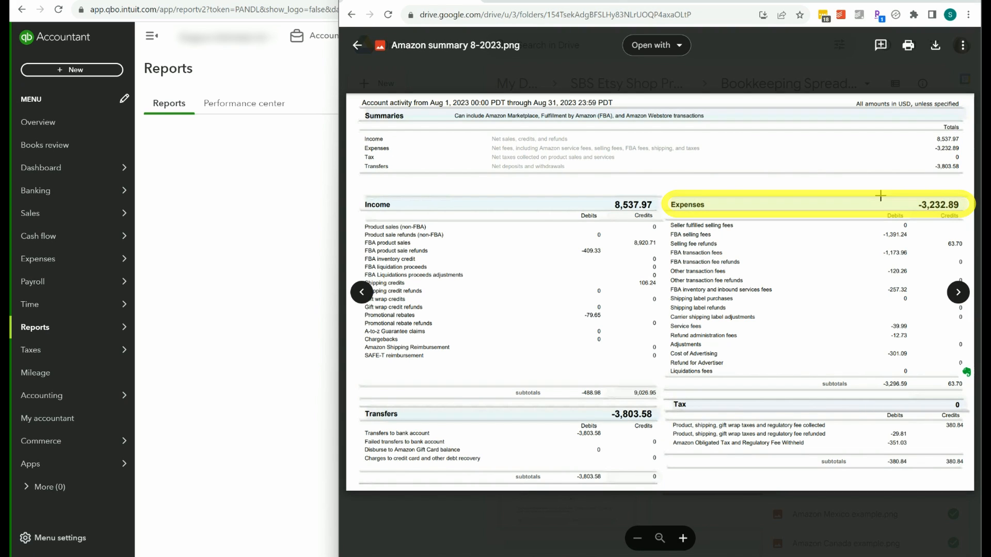
{"action": "left_click", "coordinate": [308, 309]}
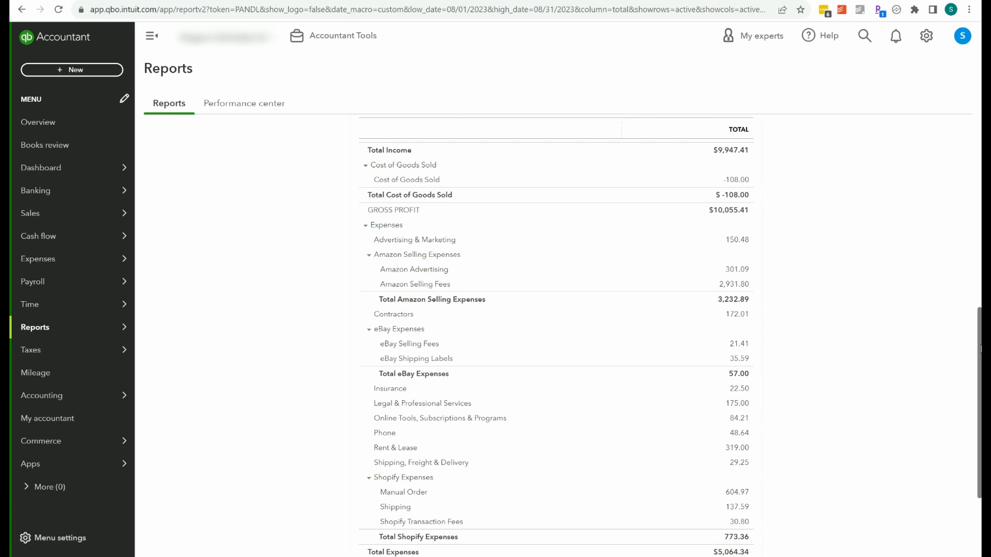
Review the Profit and Loss report down to net income, and compare its Amazon income figures with the transfers total on the Amazon summary.
{"action": "mouse_move", "coordinate": [980, 348]}
{"action": "left_mouse_down"}
{"action": "mouse_move", "coordinate": [978, 260]}
{"action": "mouse_move", "coordinate": [980, 354]}
{"action": "left_mouse_up"}
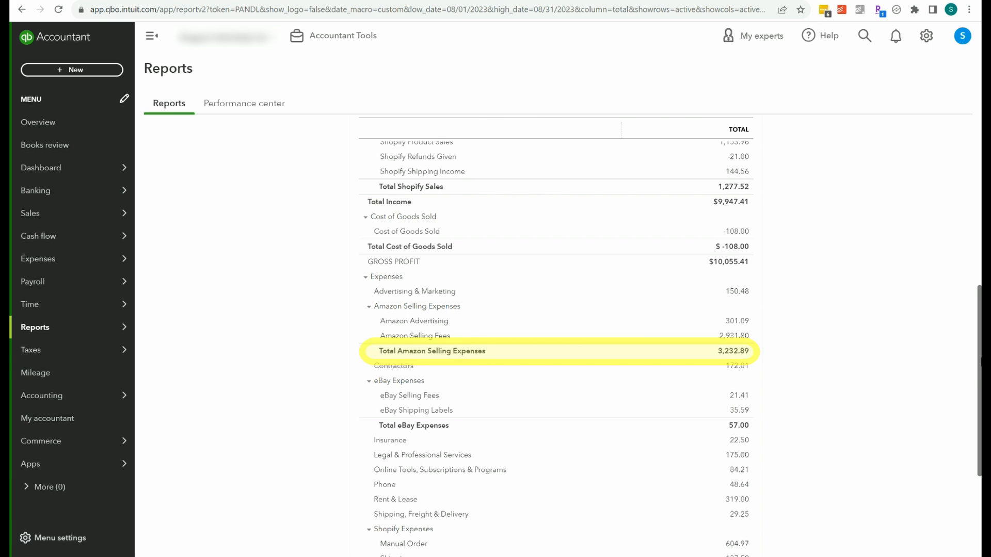
{"action": "left_click_drag", "start_coordinate": [980, 351], "coordinate": [980, 418]}
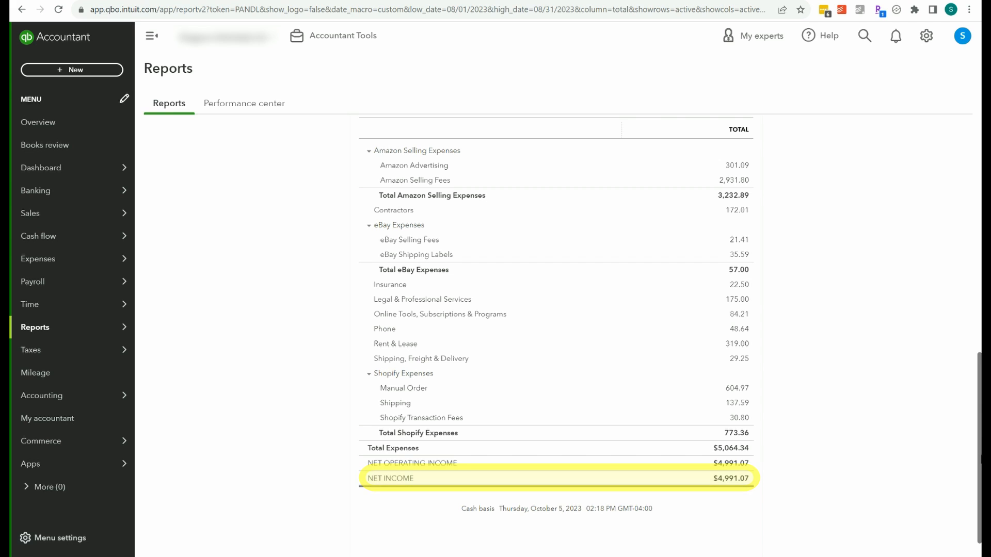
{"action": "mouse_move", "coordinate": [980, 464]}
{"action": "left_mouse_down"}
{"action": "mouse_move", "coordinate": [980, 304]}
{"action": "mouse_move", "coordinate": [980, 328]}
{"action": "left_mouse_up"}
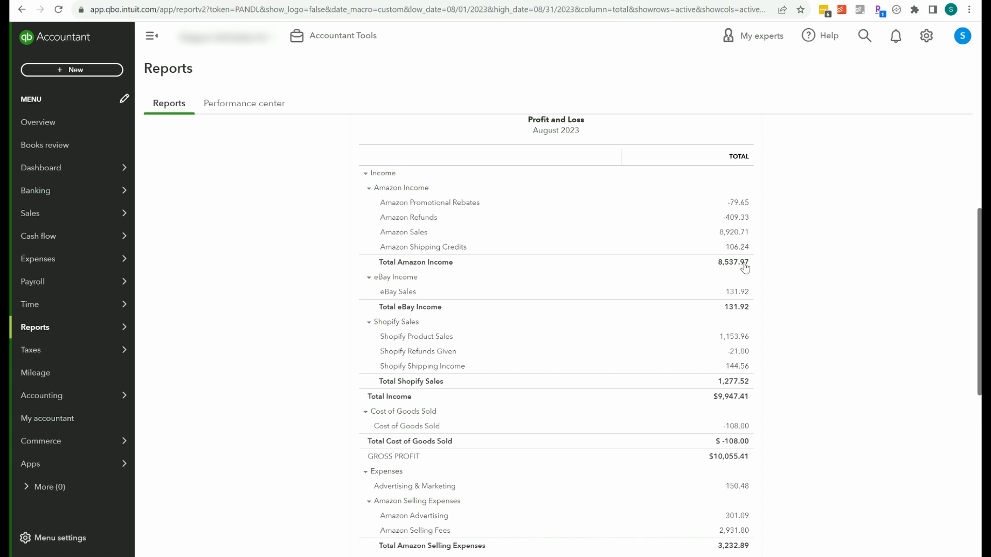
{"action": "key", "text": "alt+Tab"}
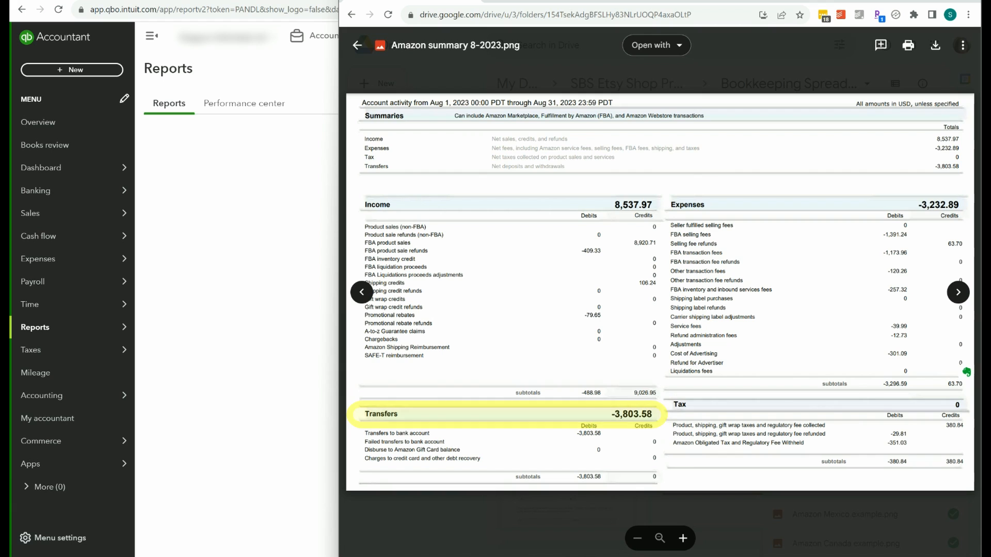
{"action": "key", "text": "alt+Tab"}
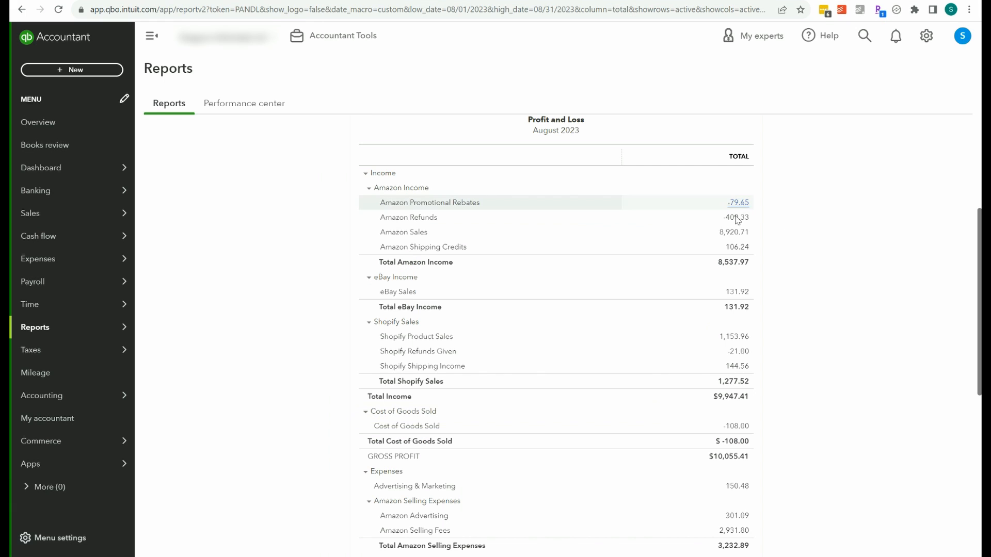